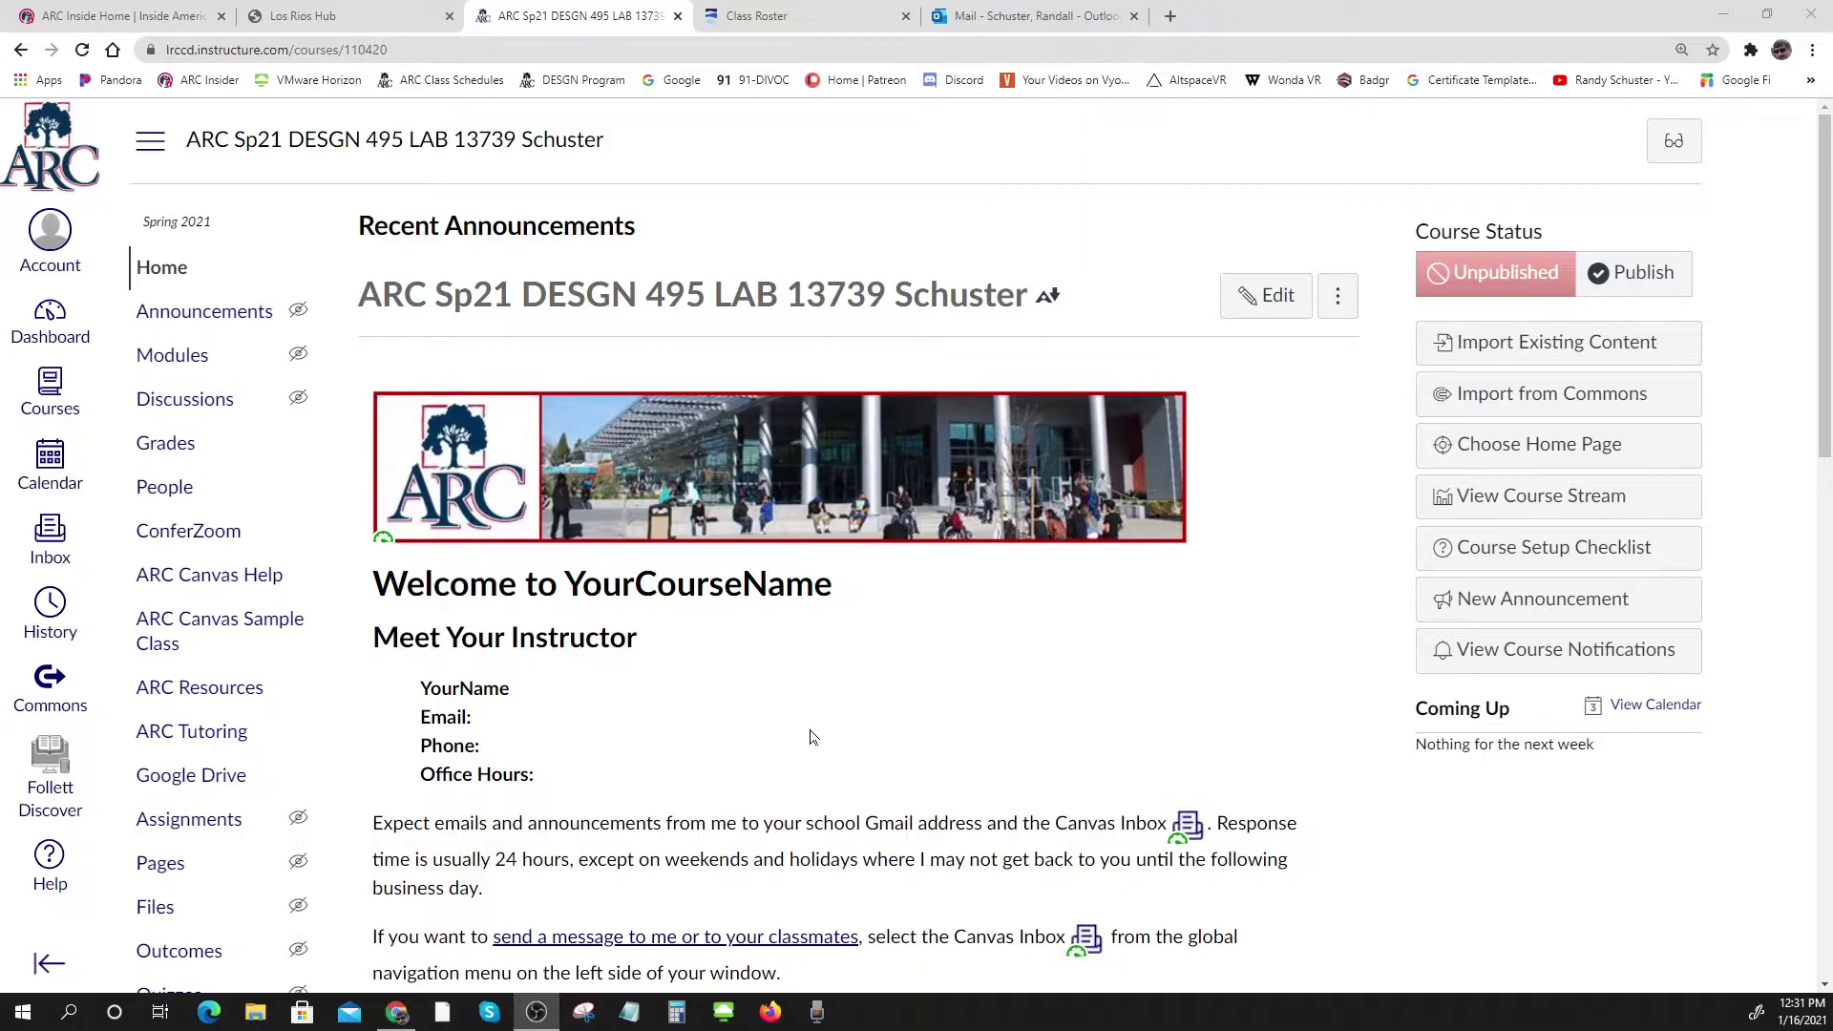
Step: Open the course's ConferZoom Event Calendar, showing the Tue 1/19 9:00–10:30 am event
left_click(204, 551)
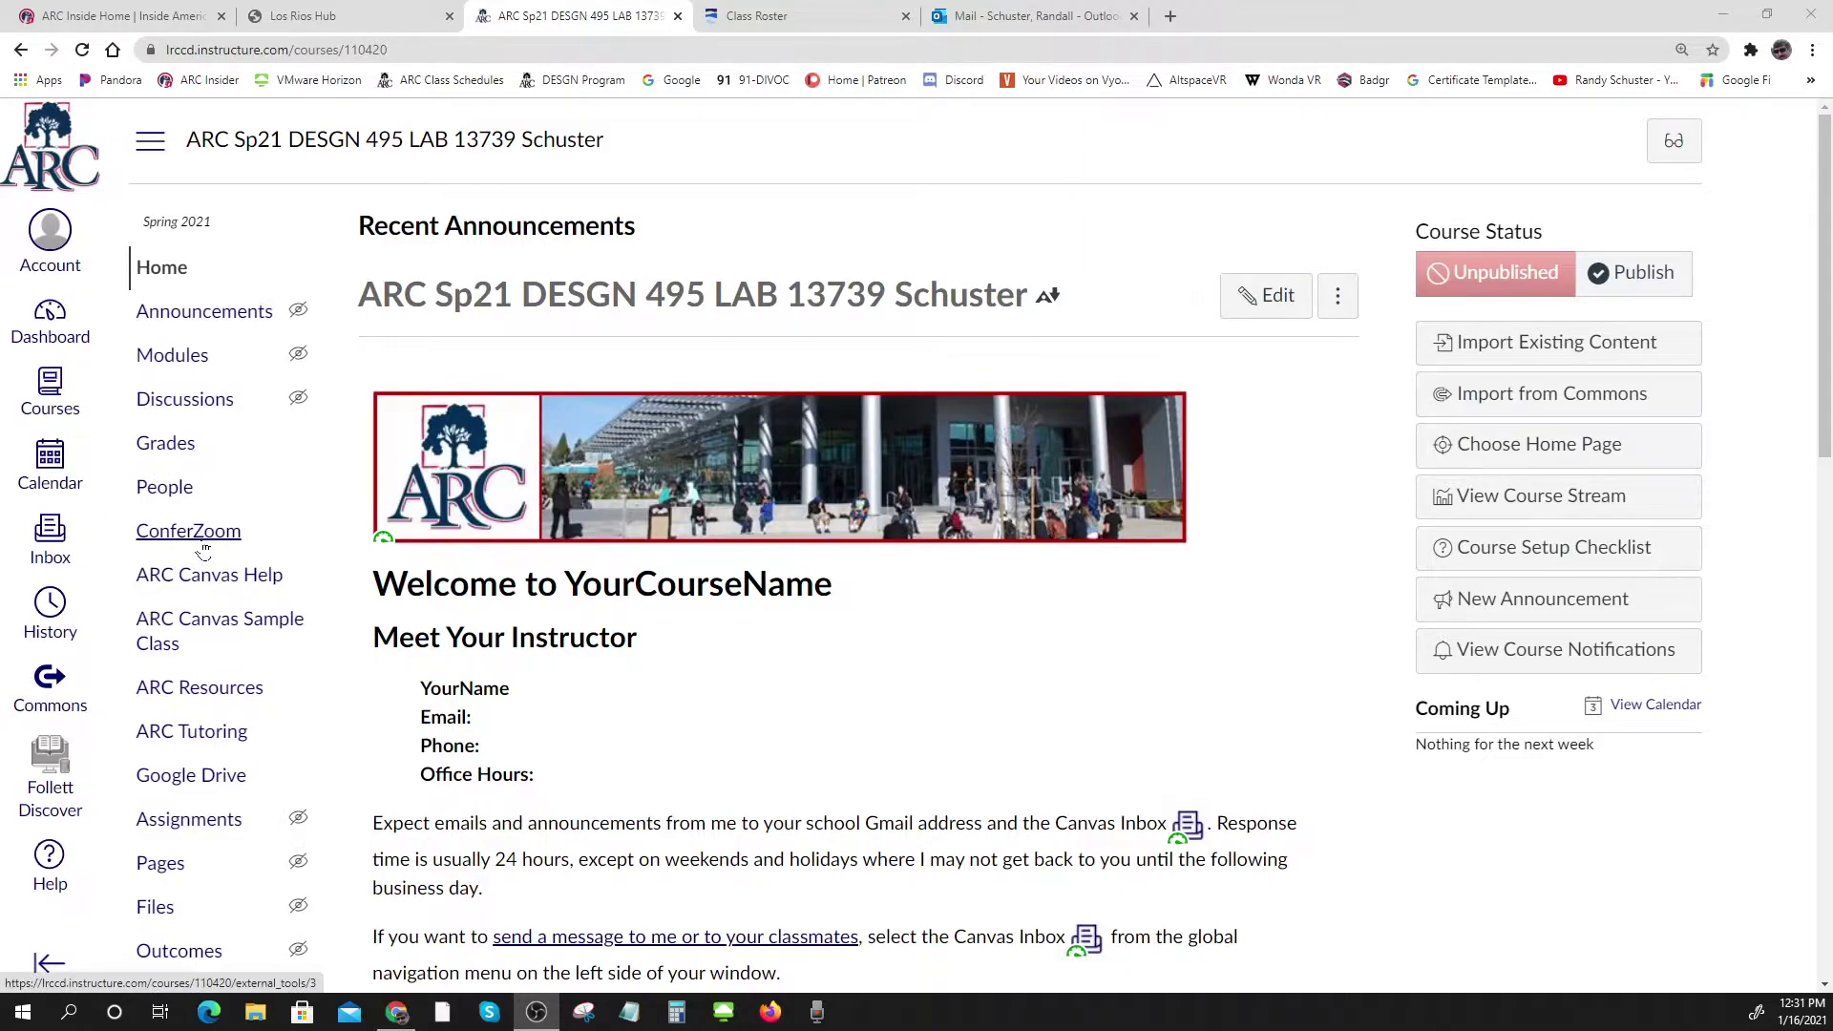
left_click(204, 551)
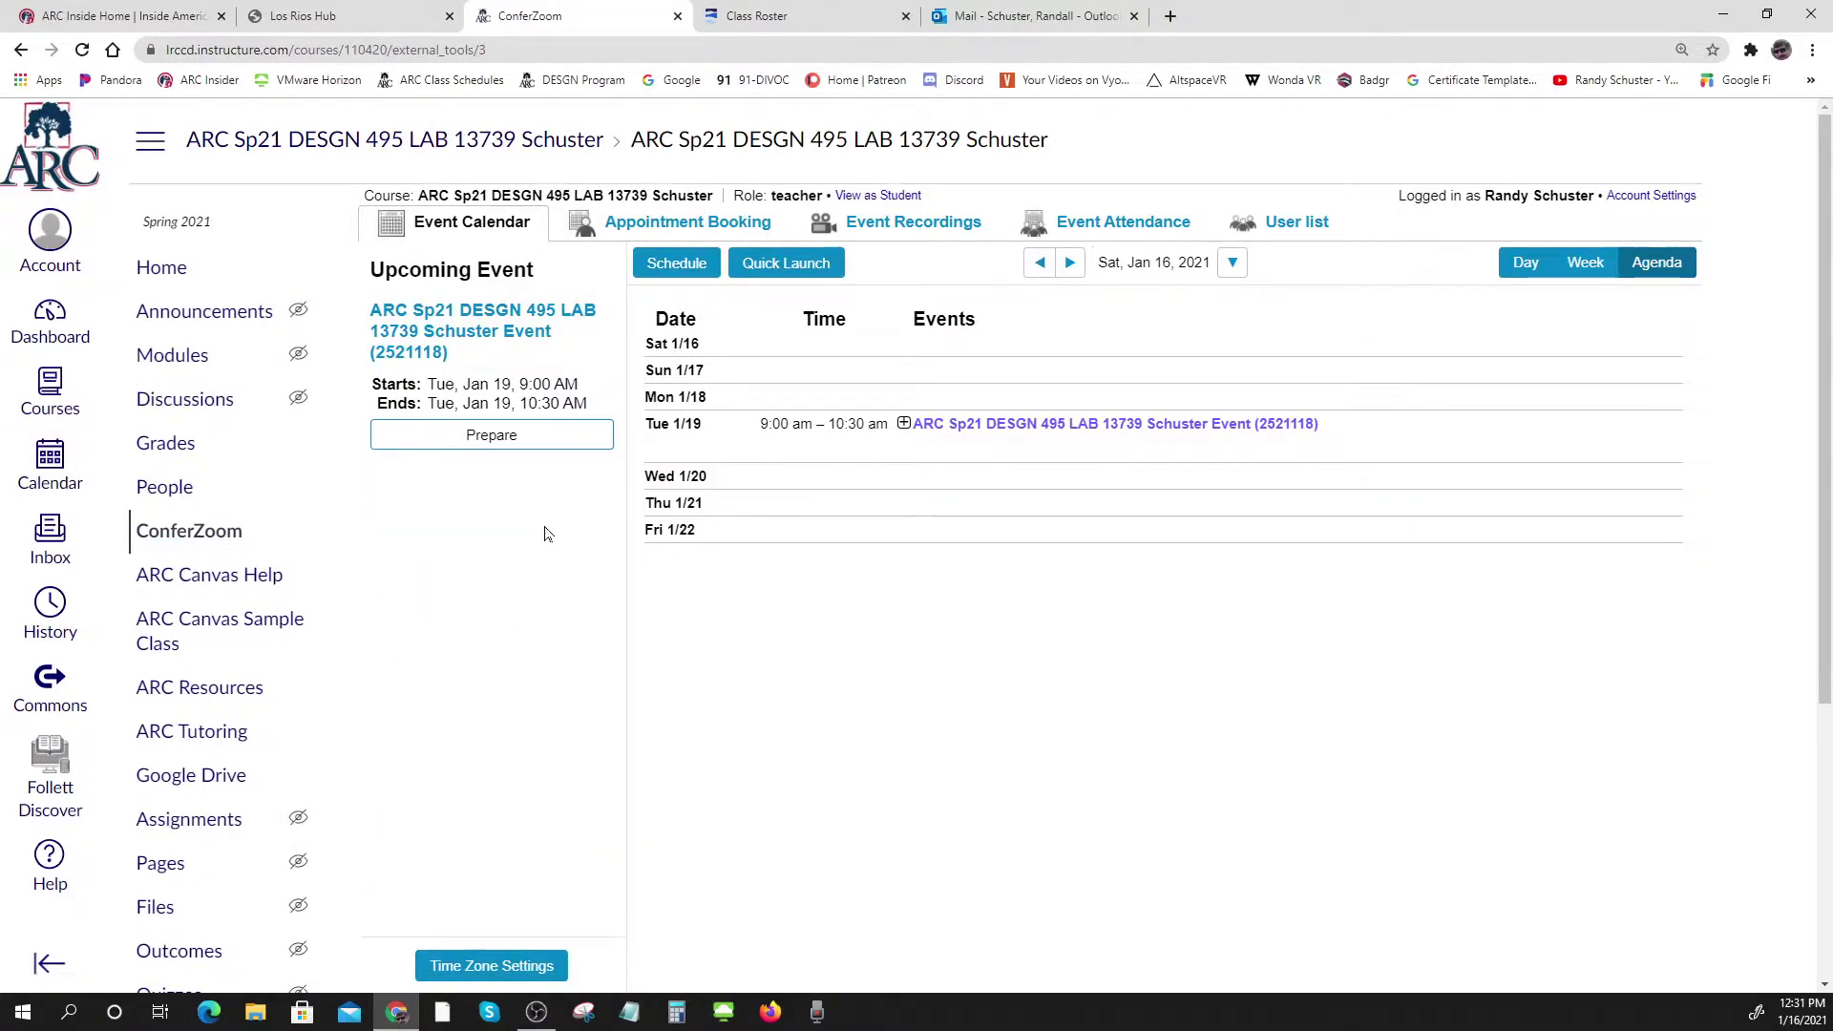
scroll(601, 687, "down", 4)
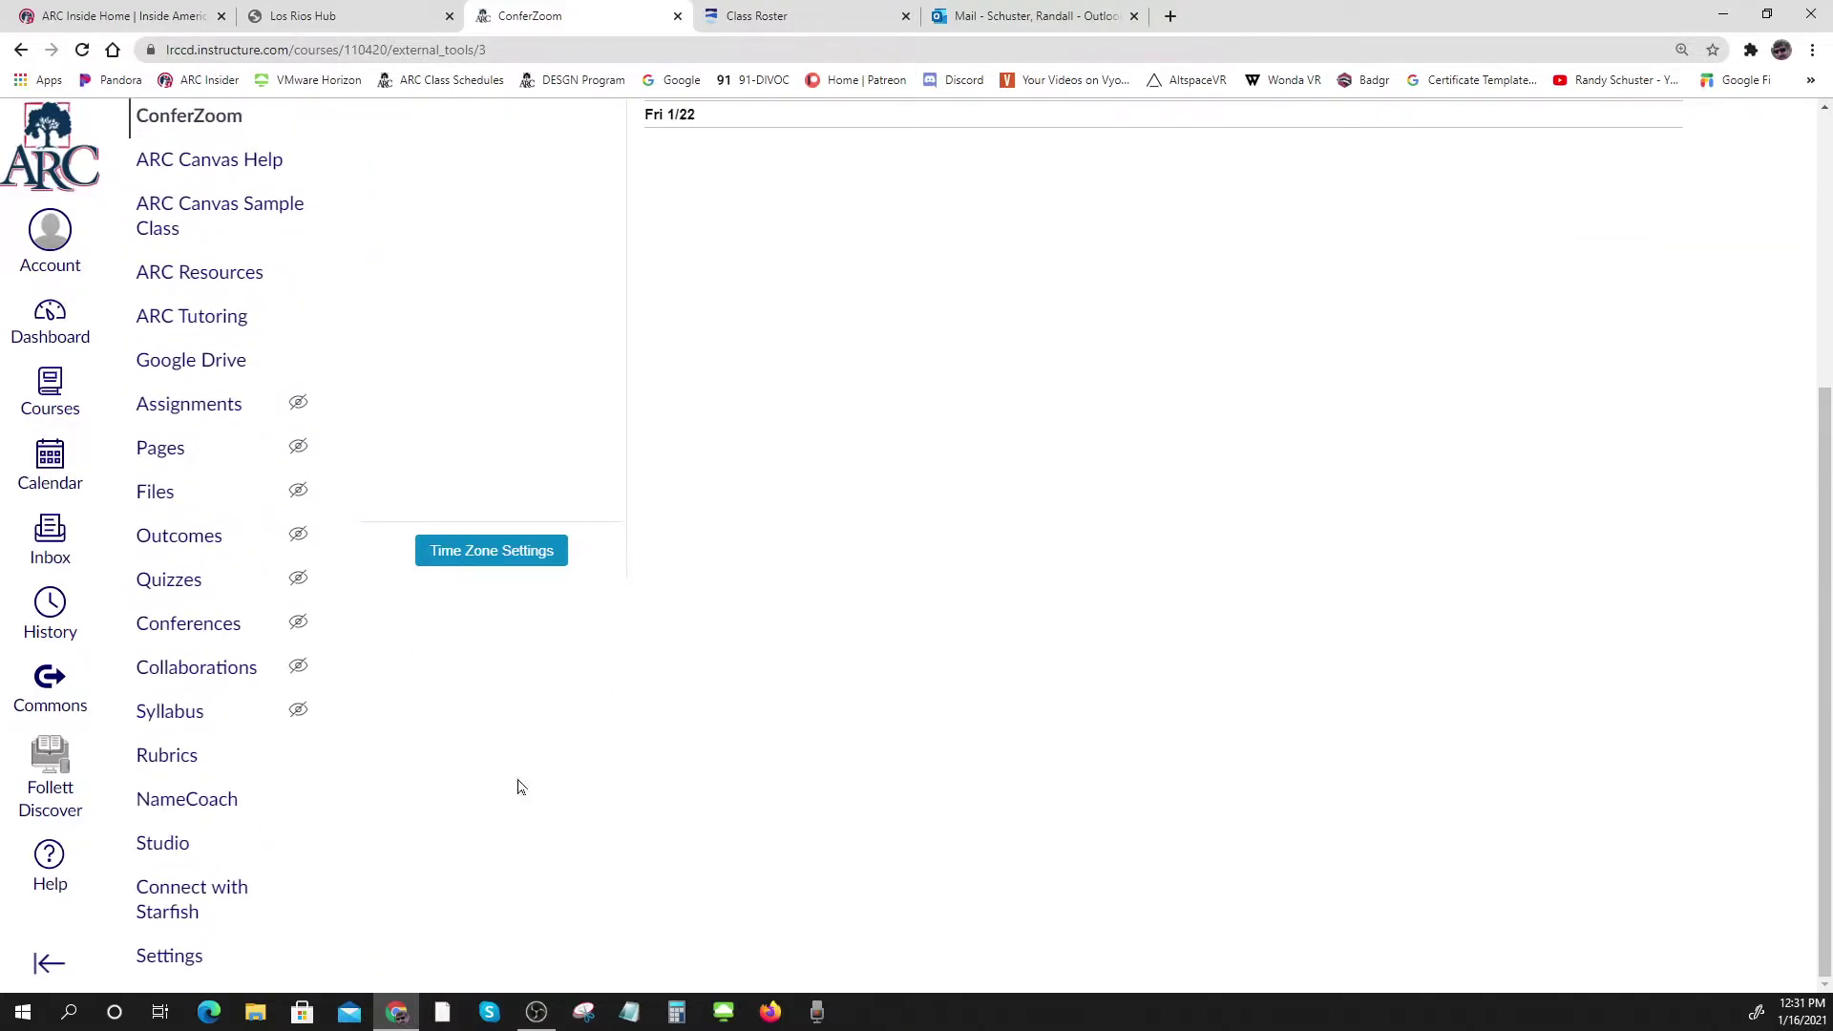
scroll(411, 836, "up", 2)
scroll(334, 879, "down", 1)
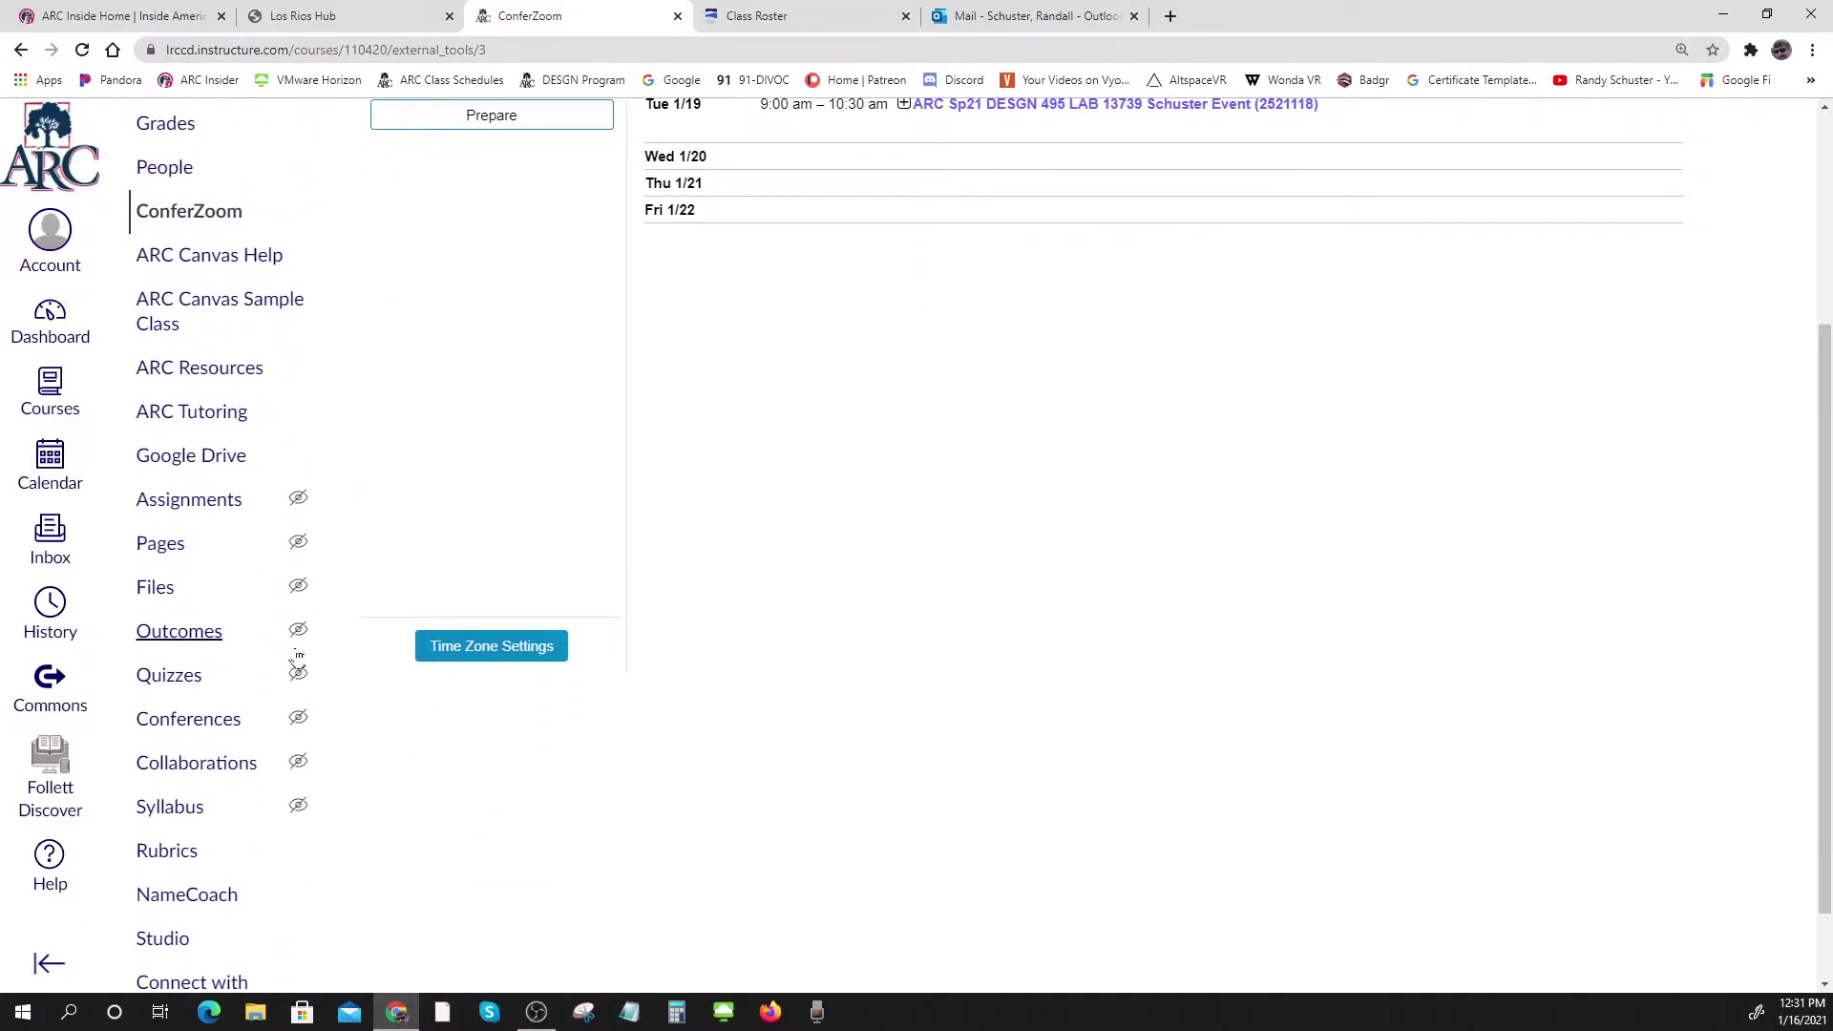
scroll(297, 661, "up", 3)
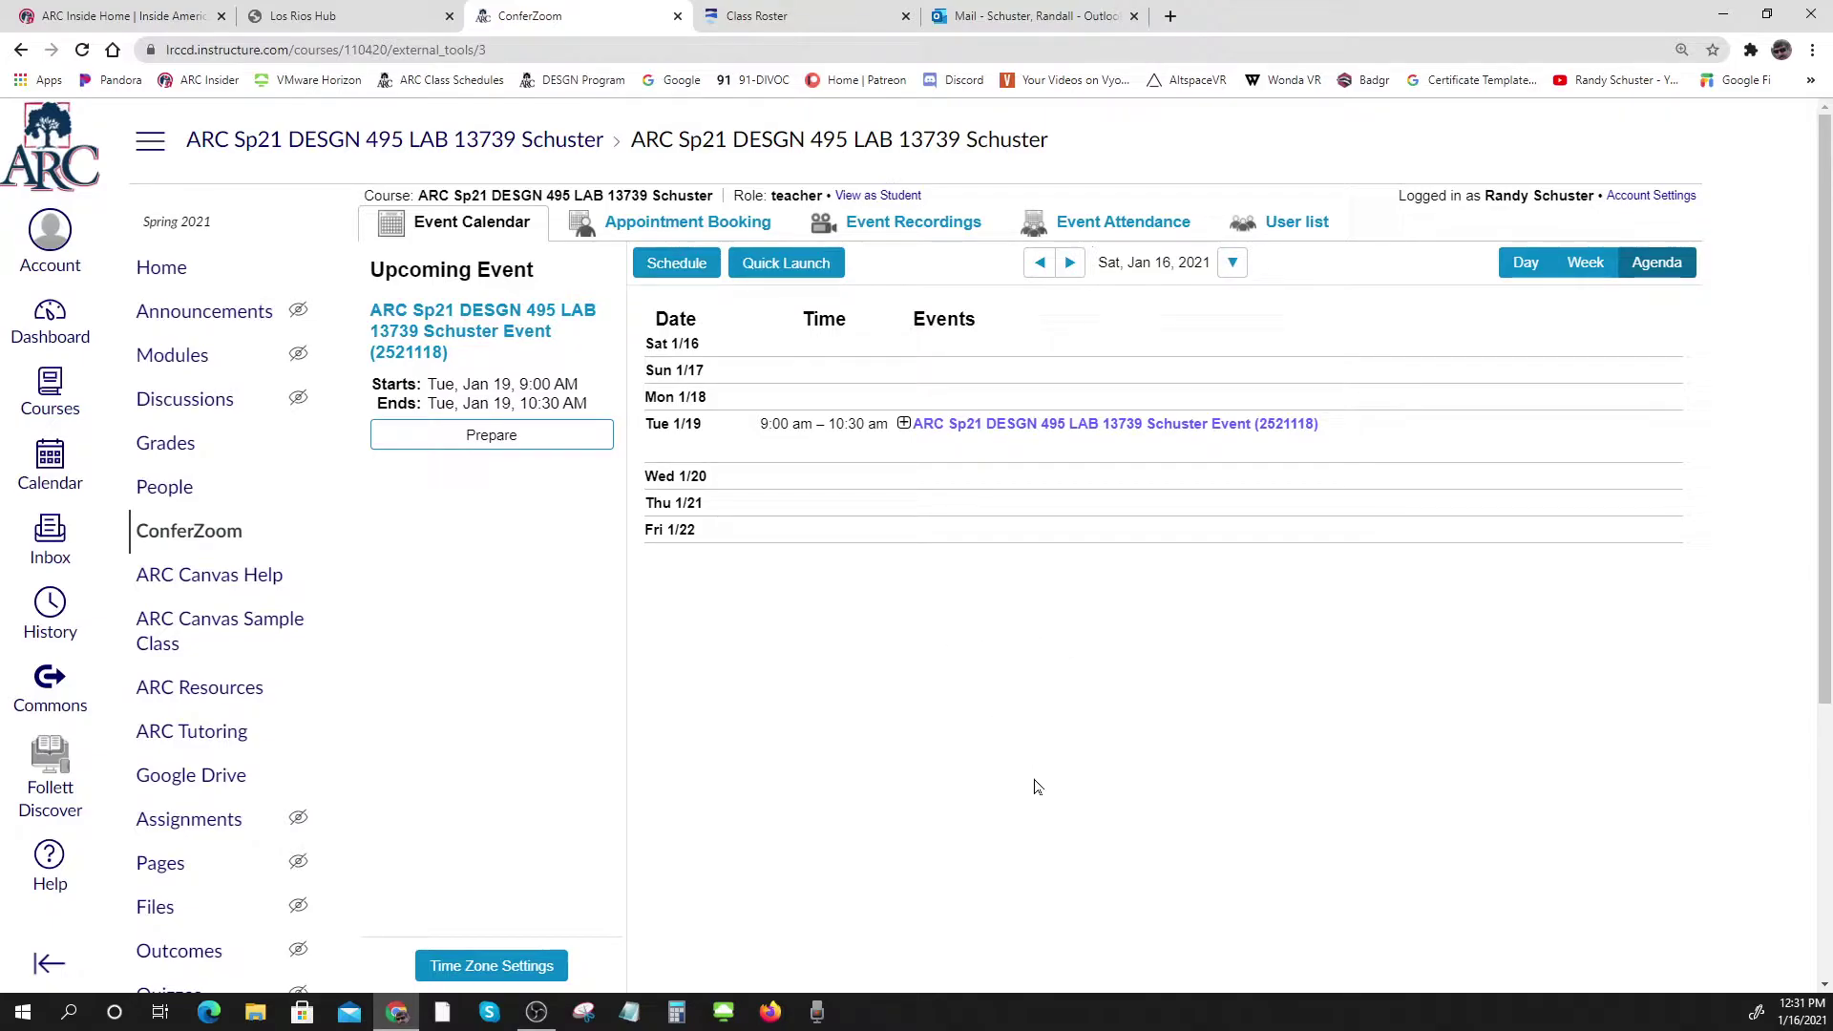
left_click(458, 225)
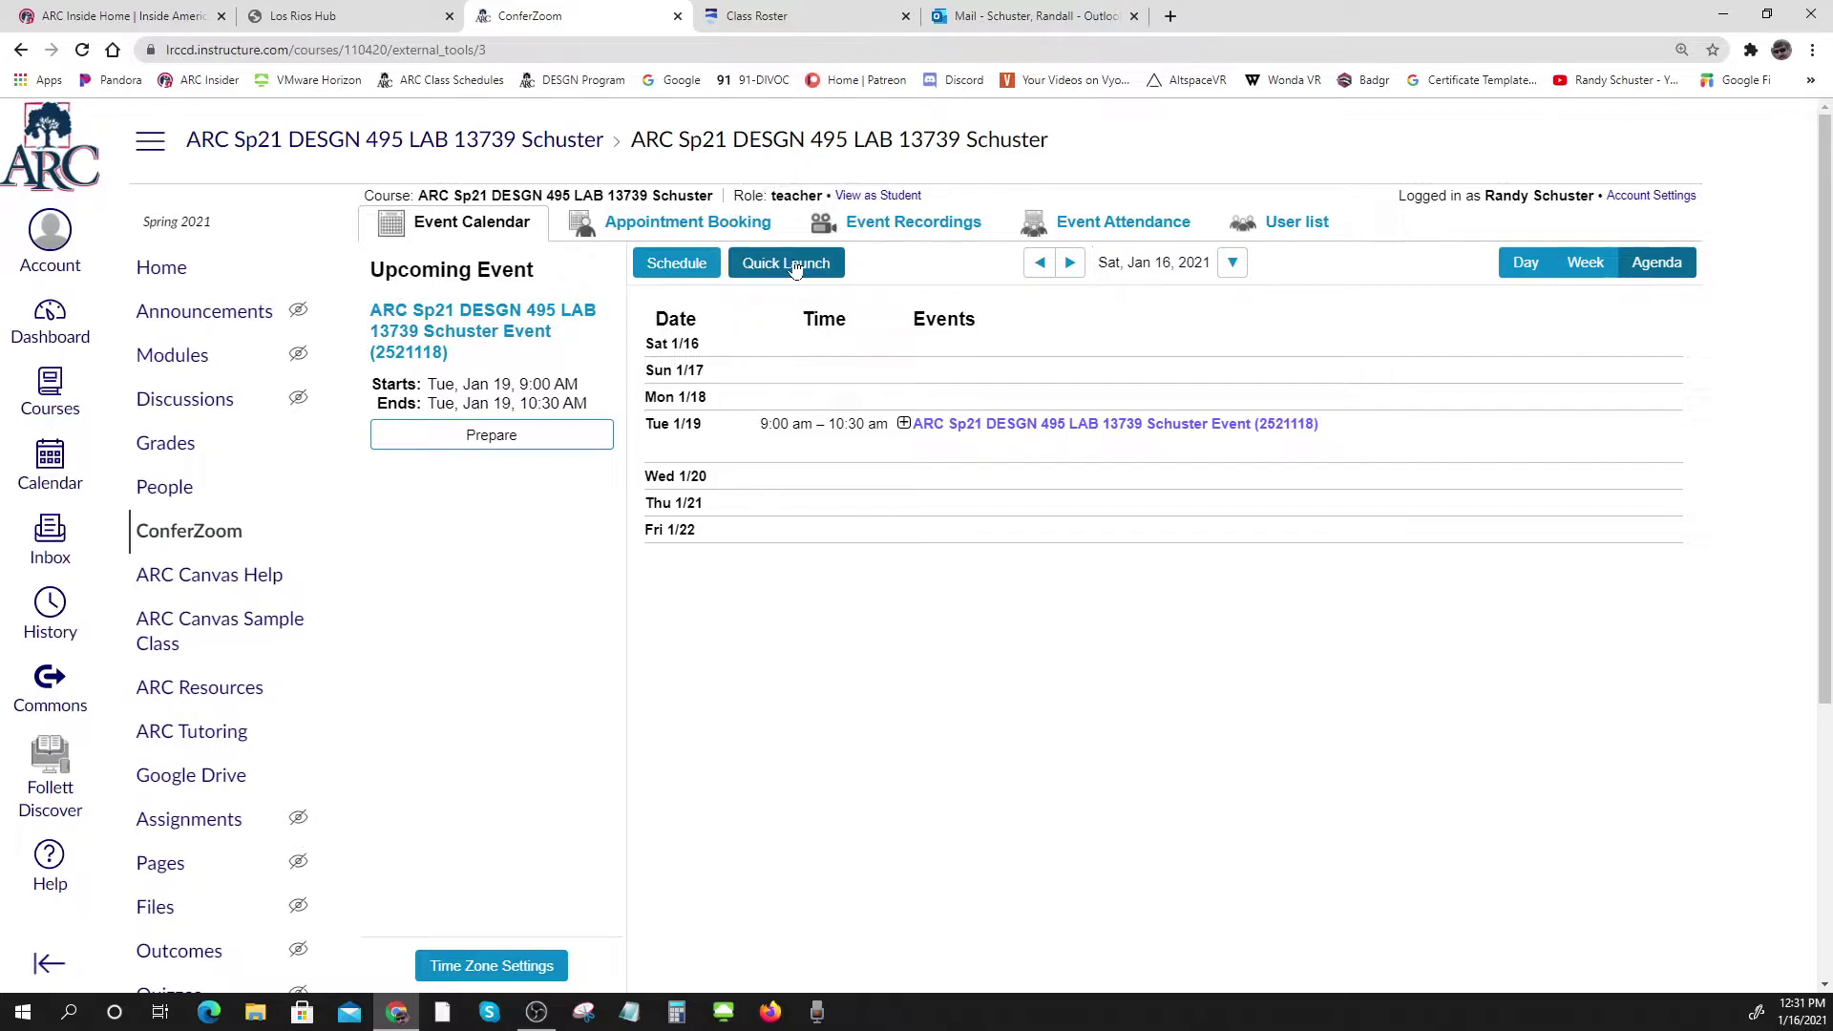
Step: Draft a new Sat 1/16 12:40–2:10 pm event with the description 'First class', fixing the typo
left_click(678, 264)
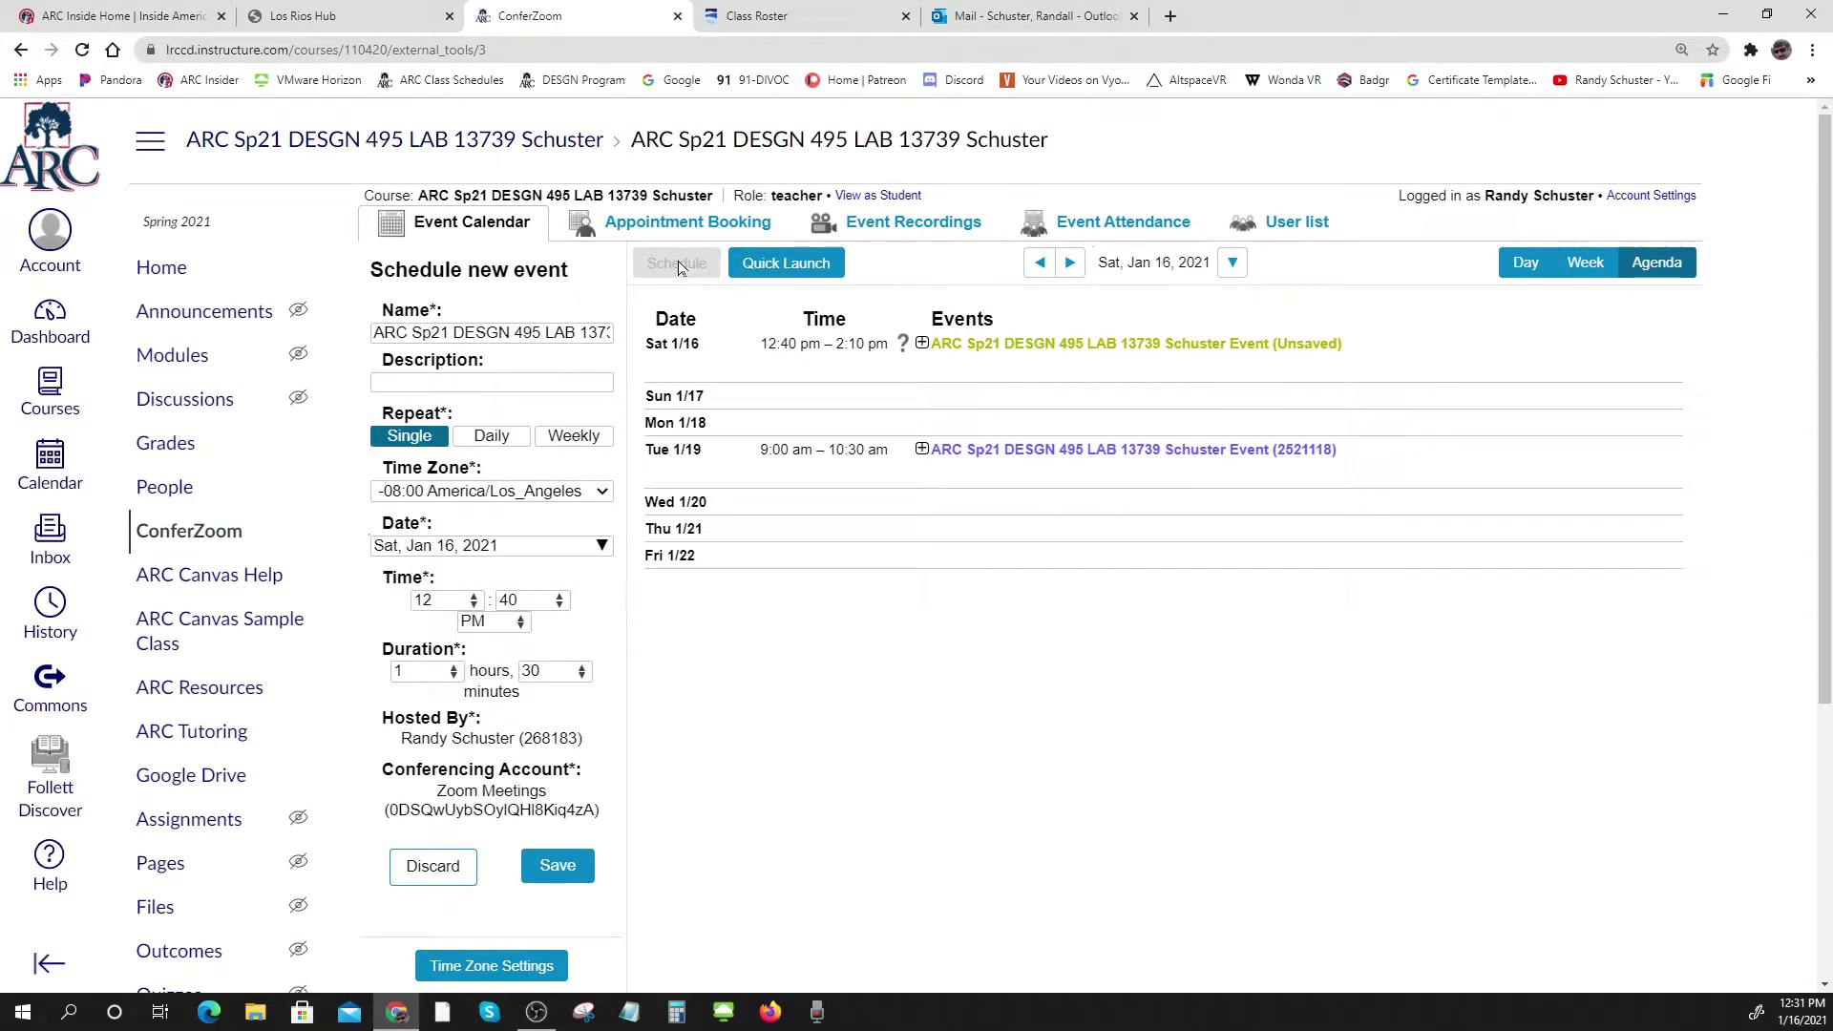
left_click(491, 382)
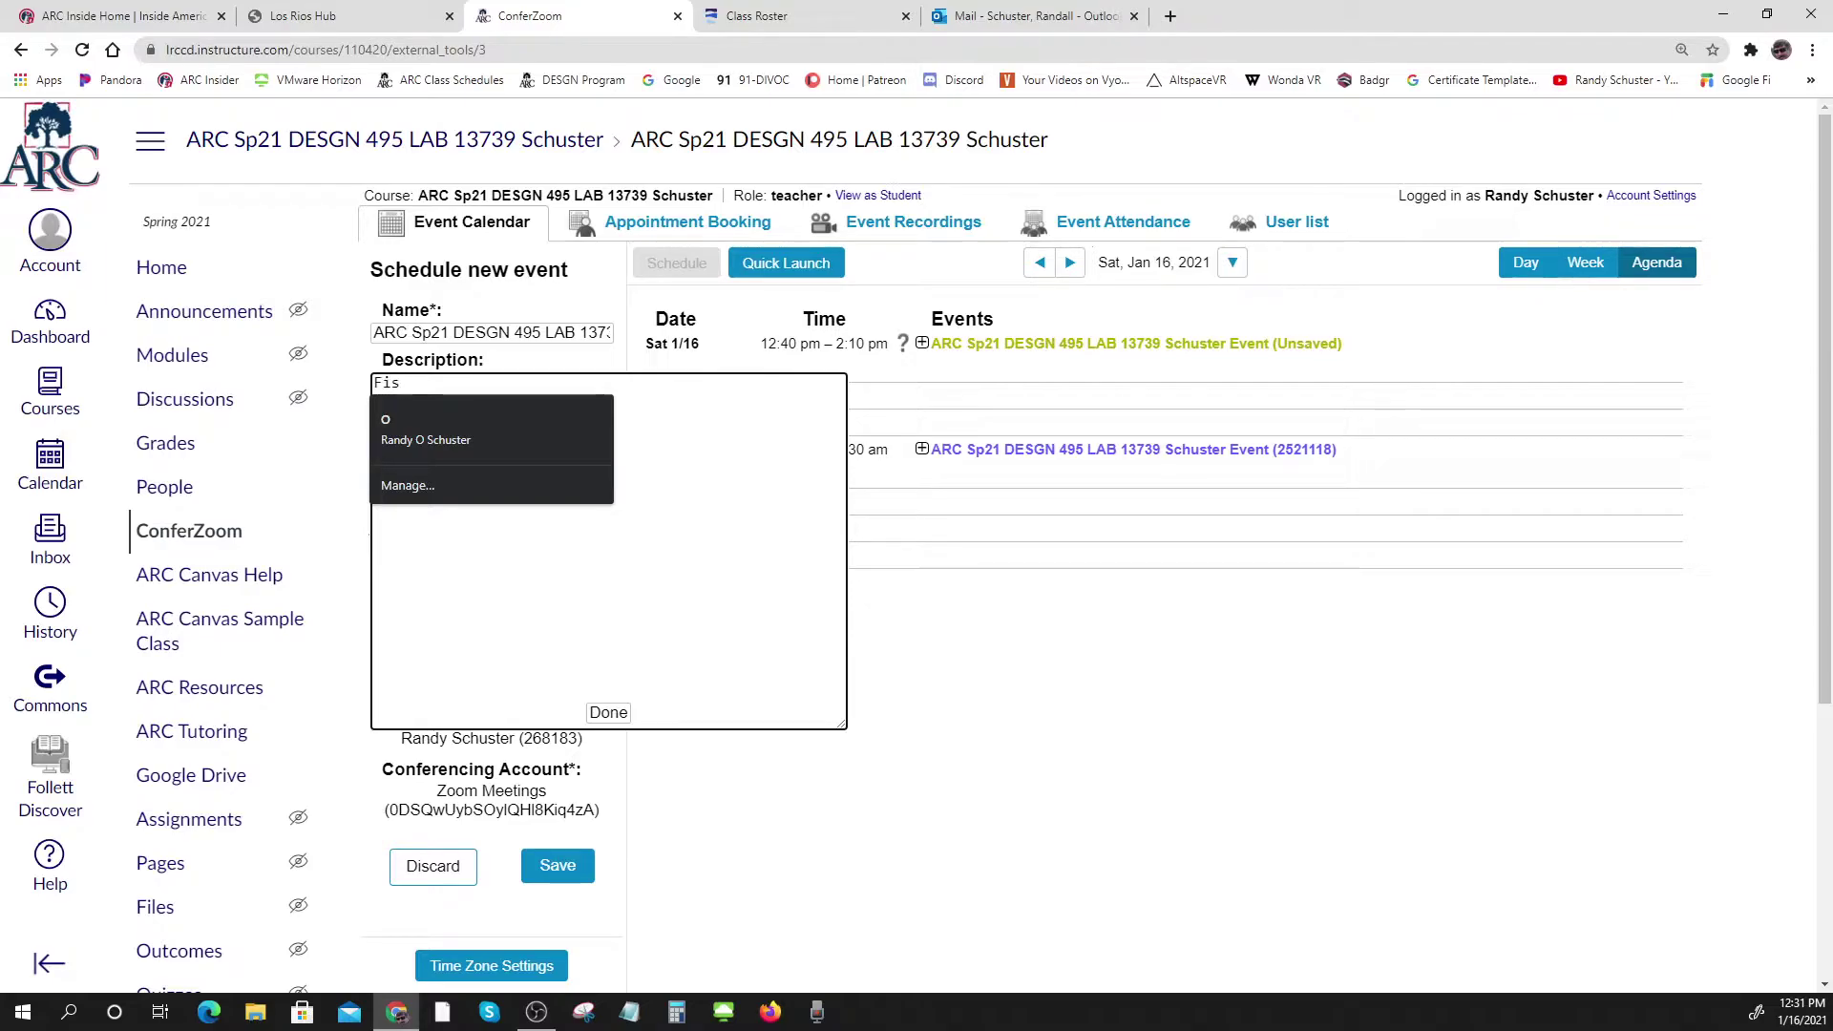
key("BackSpace")
type("rt class")
left_click(594, 710)
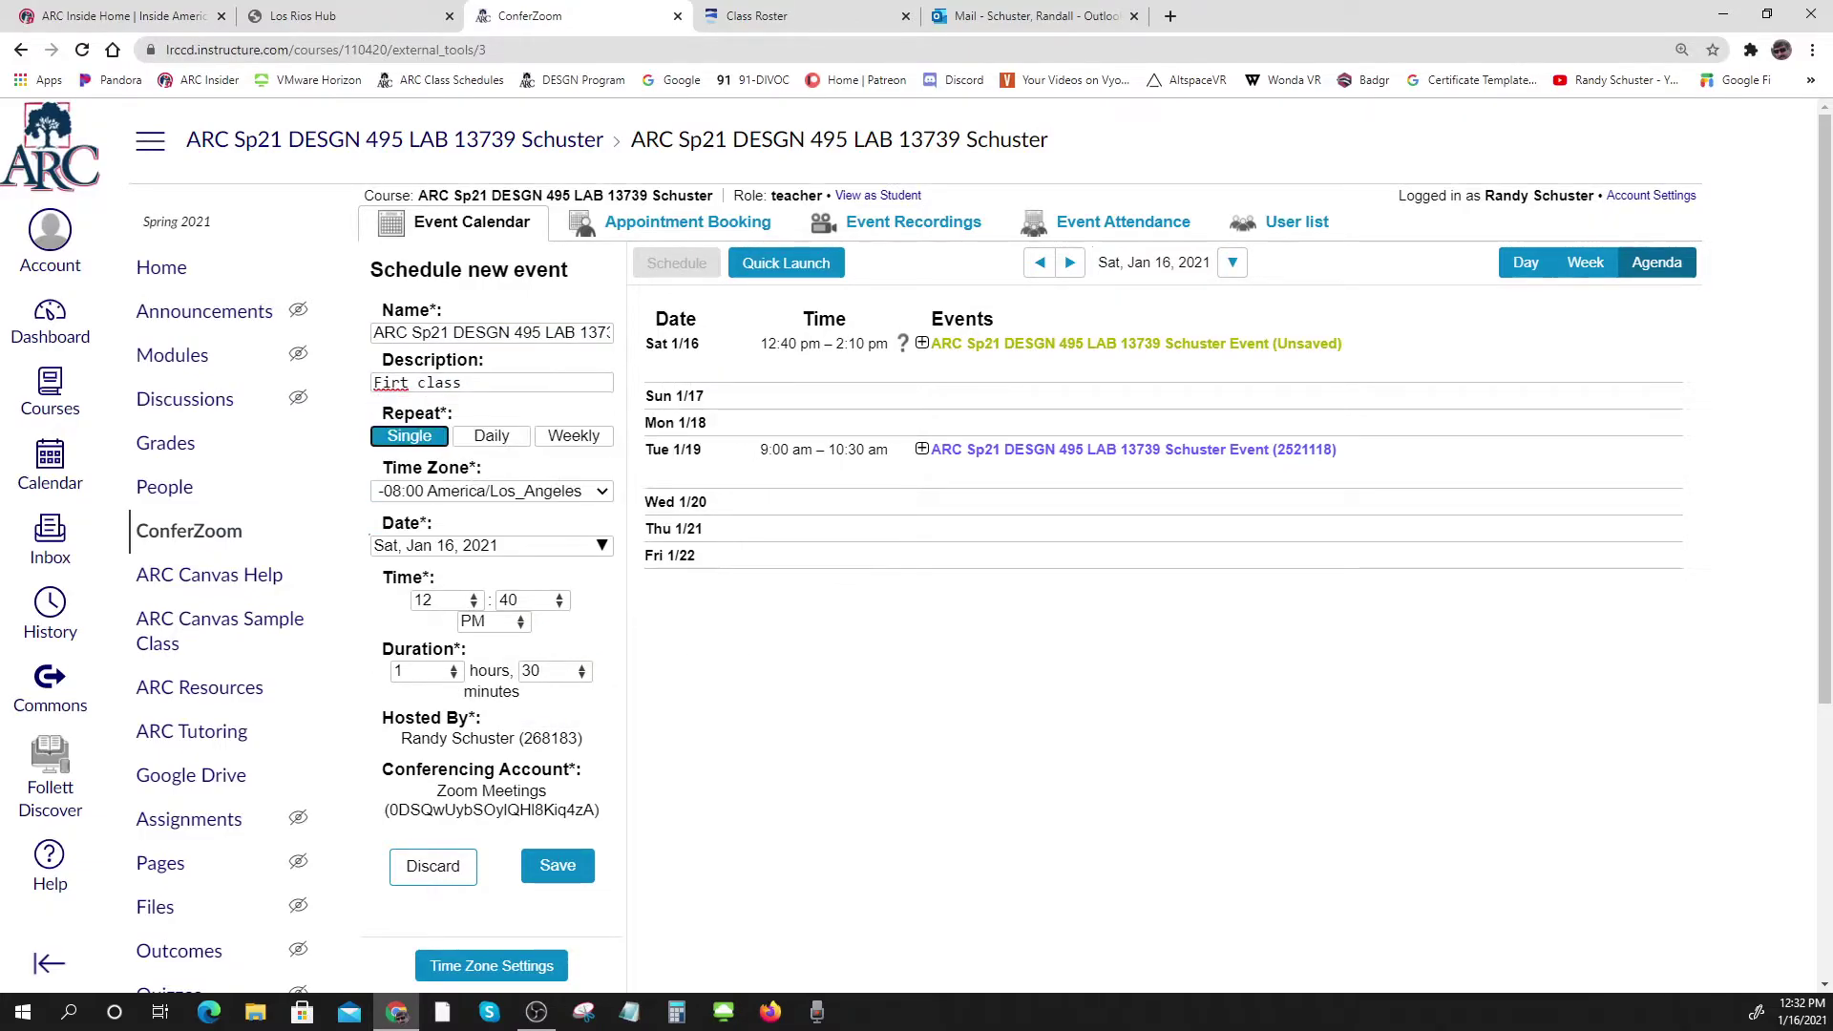
left_click(492, 382)
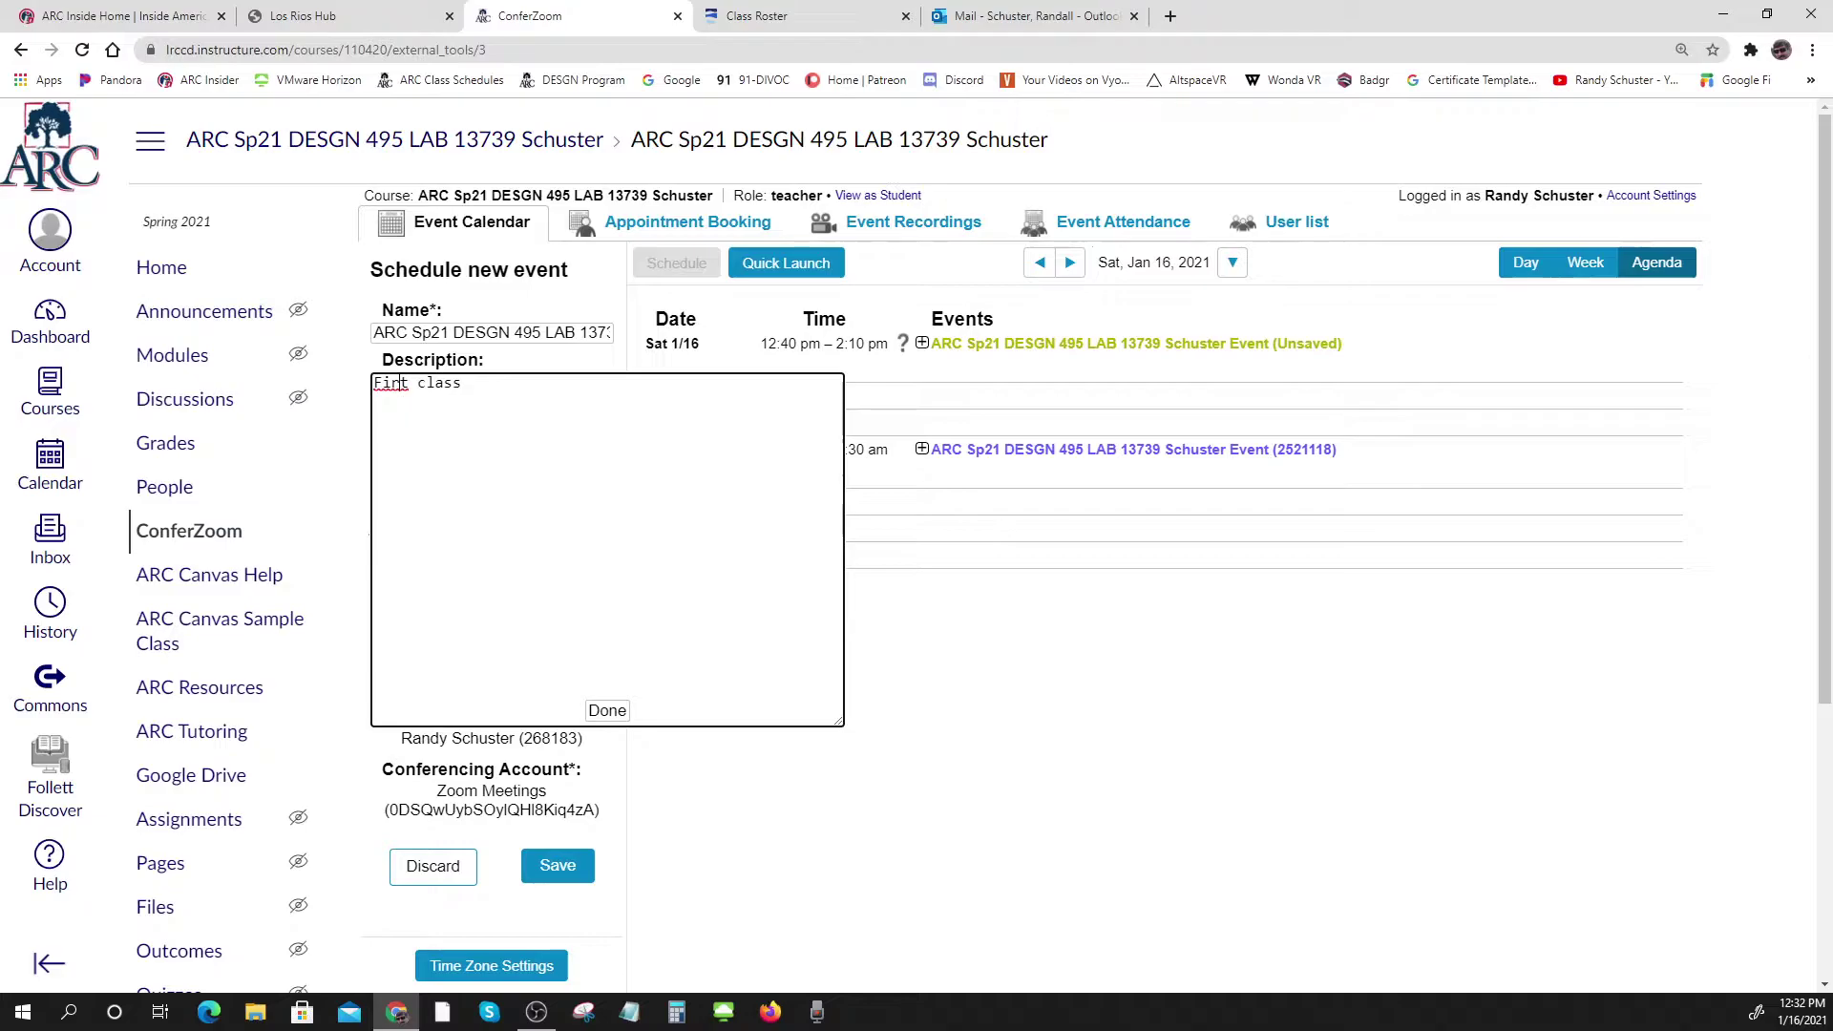
type("s")
left_click(607, 710)
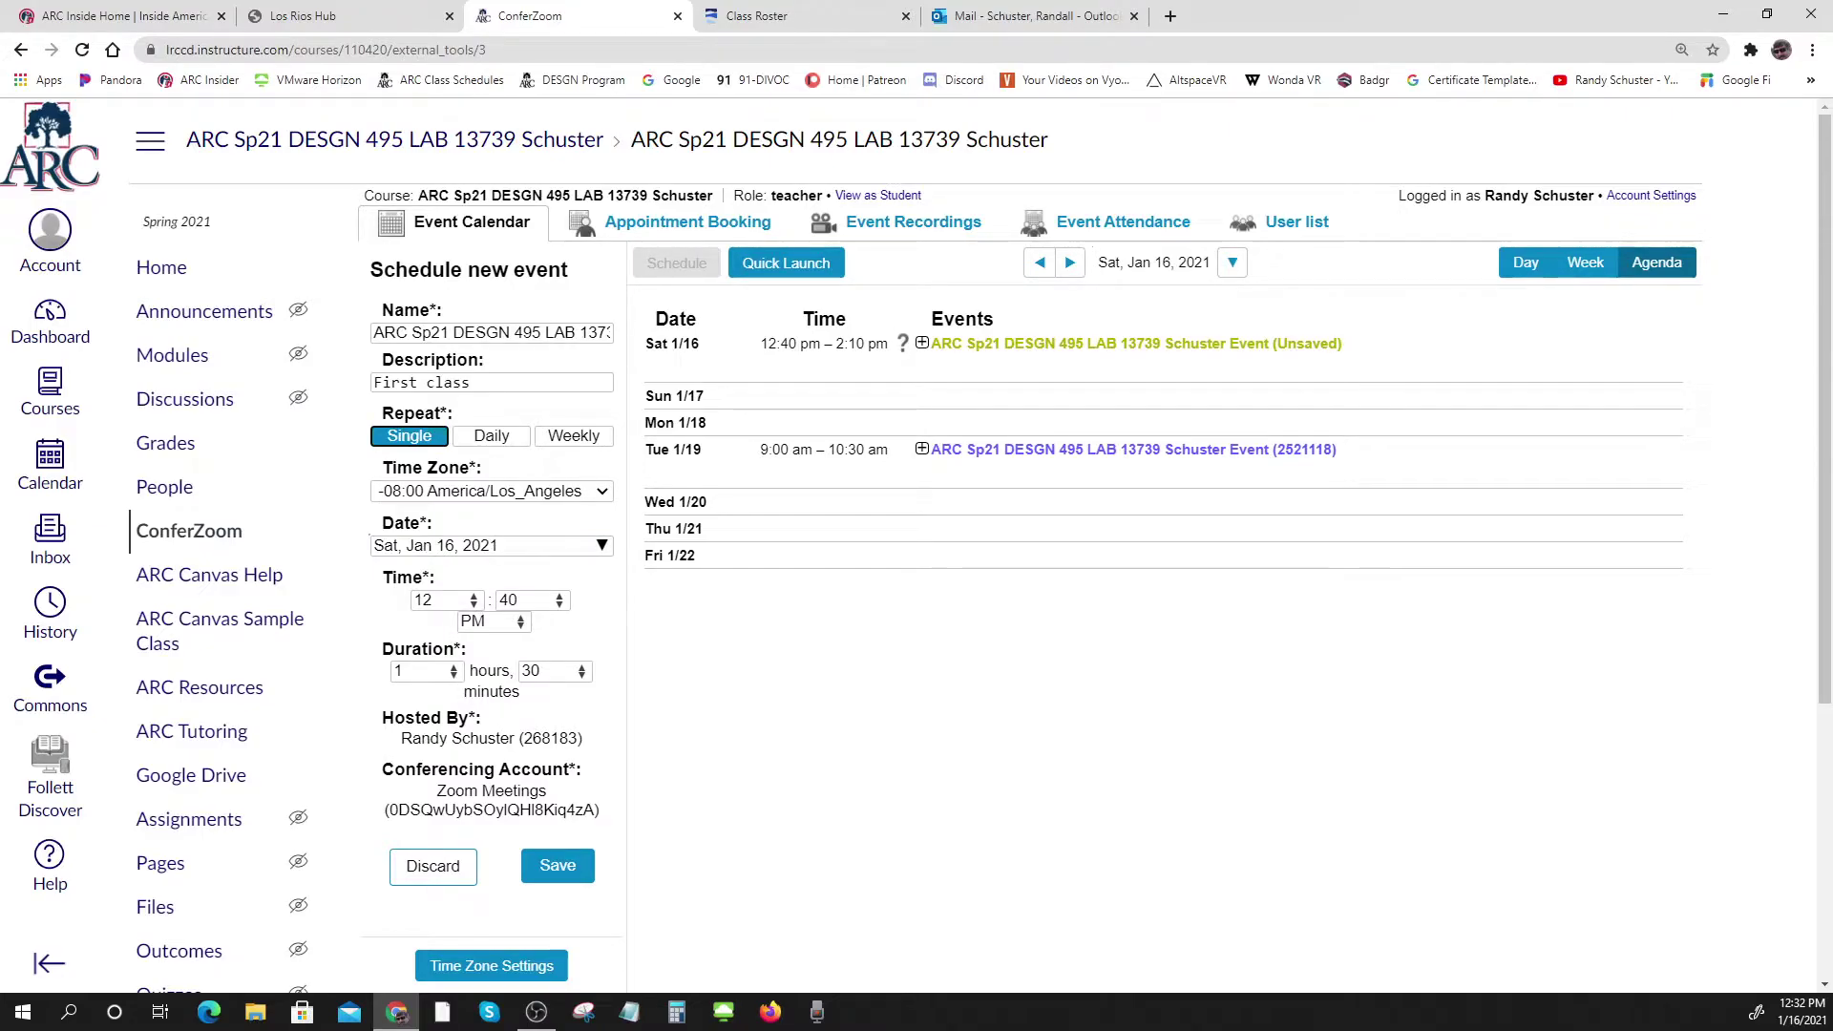
Step: Save the 'First class' event to the ConferZoom calendar
left_click(558, 866)
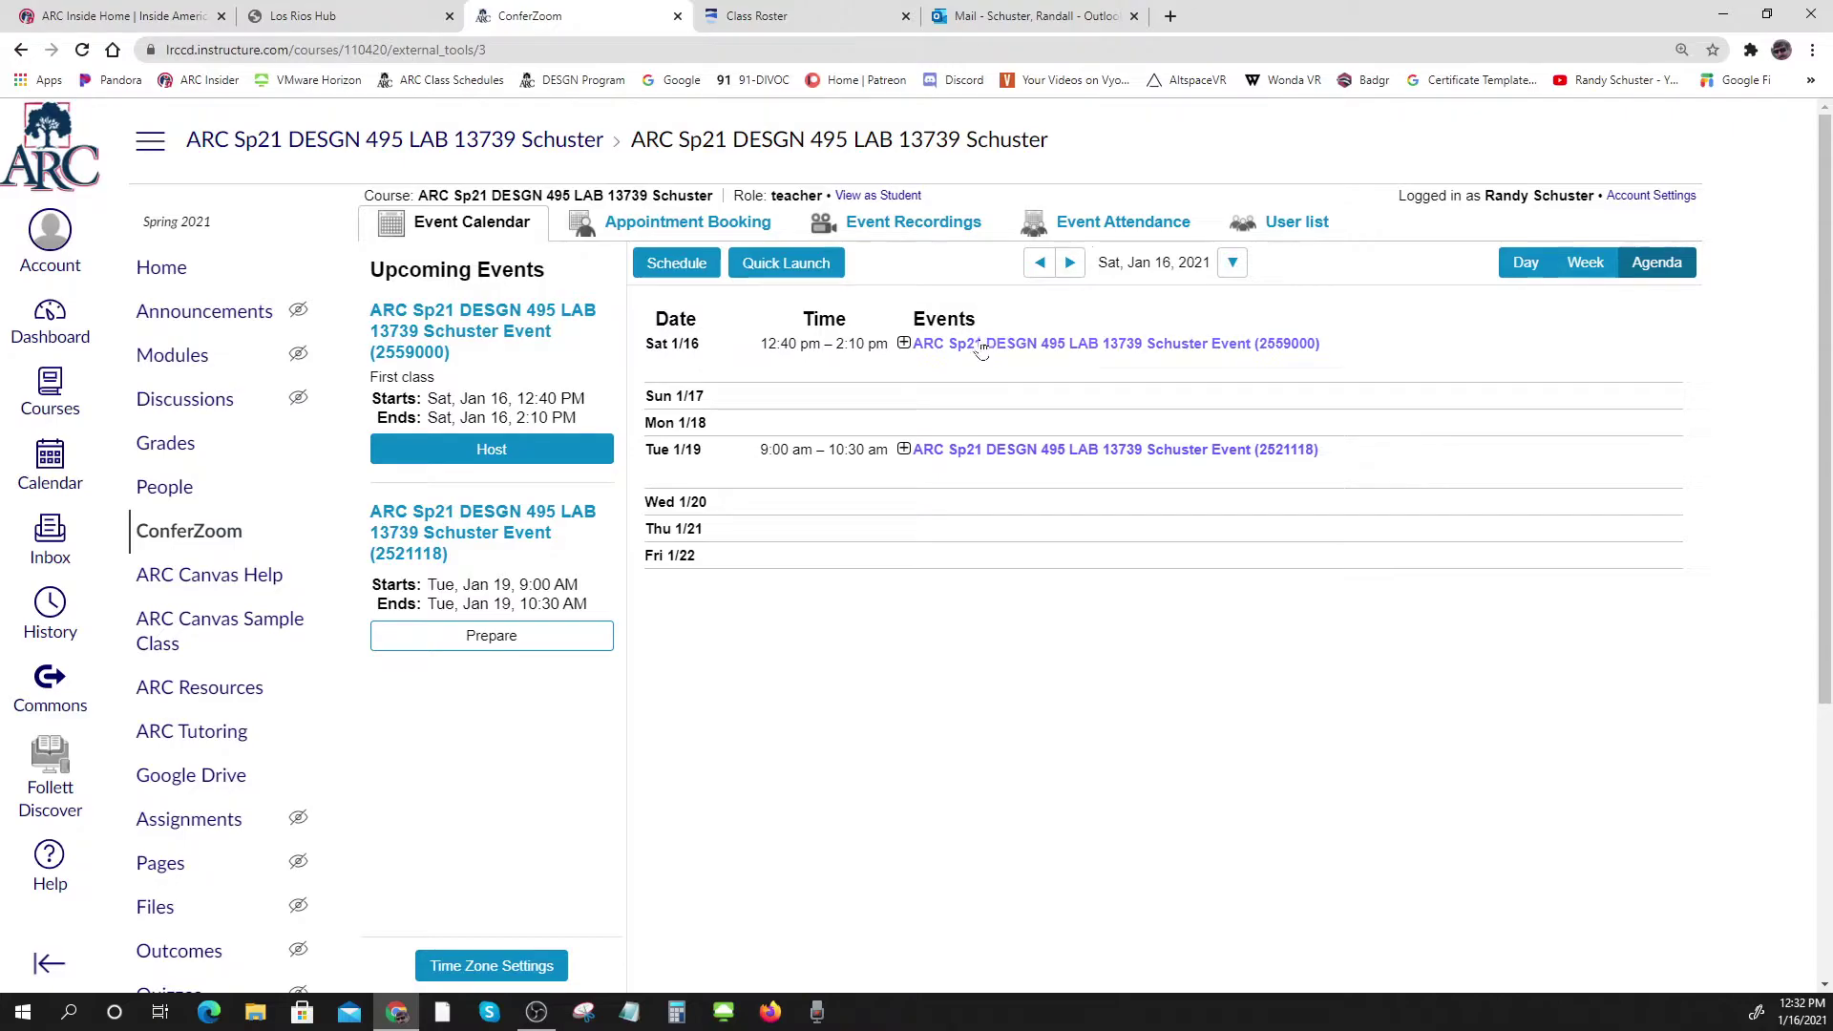
key("ctrl")
key("ctrl")
key("ctrl")
Step: Quick-launch a 15-minute meeting and let the browser open Zoom Meetings
left_click(786, 270)
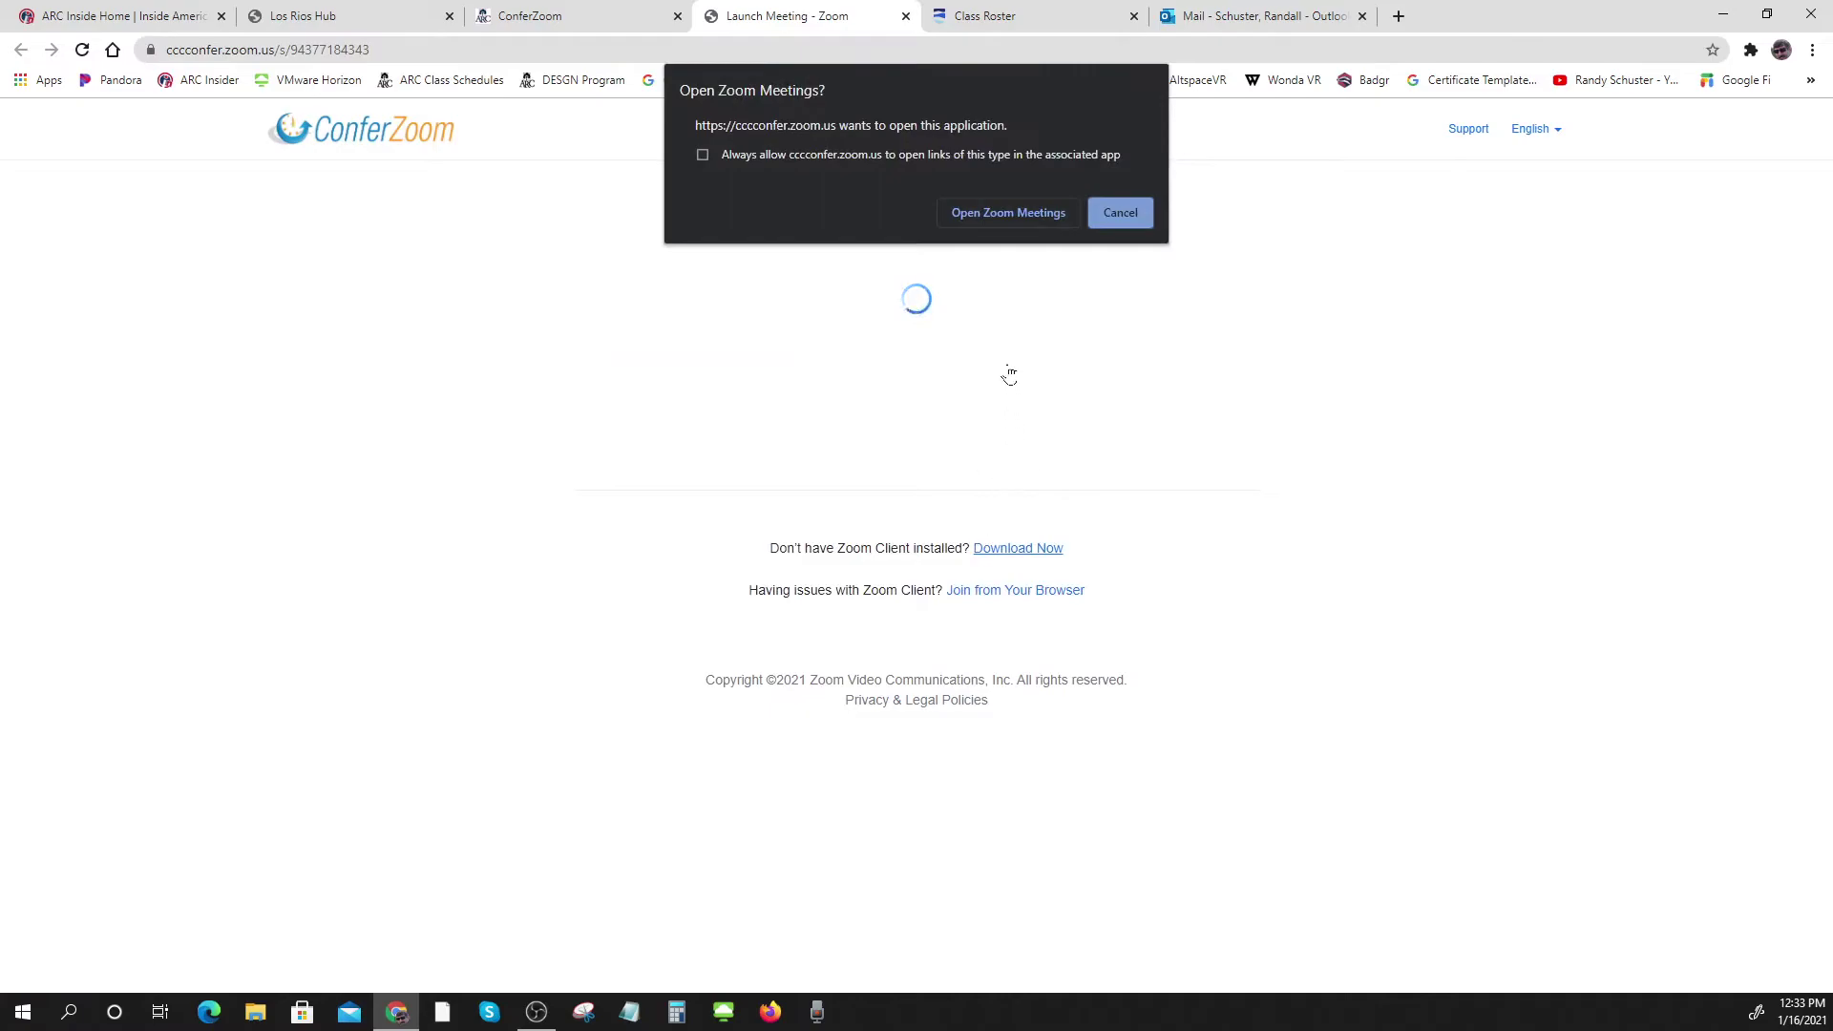
left_click(1008, 212)
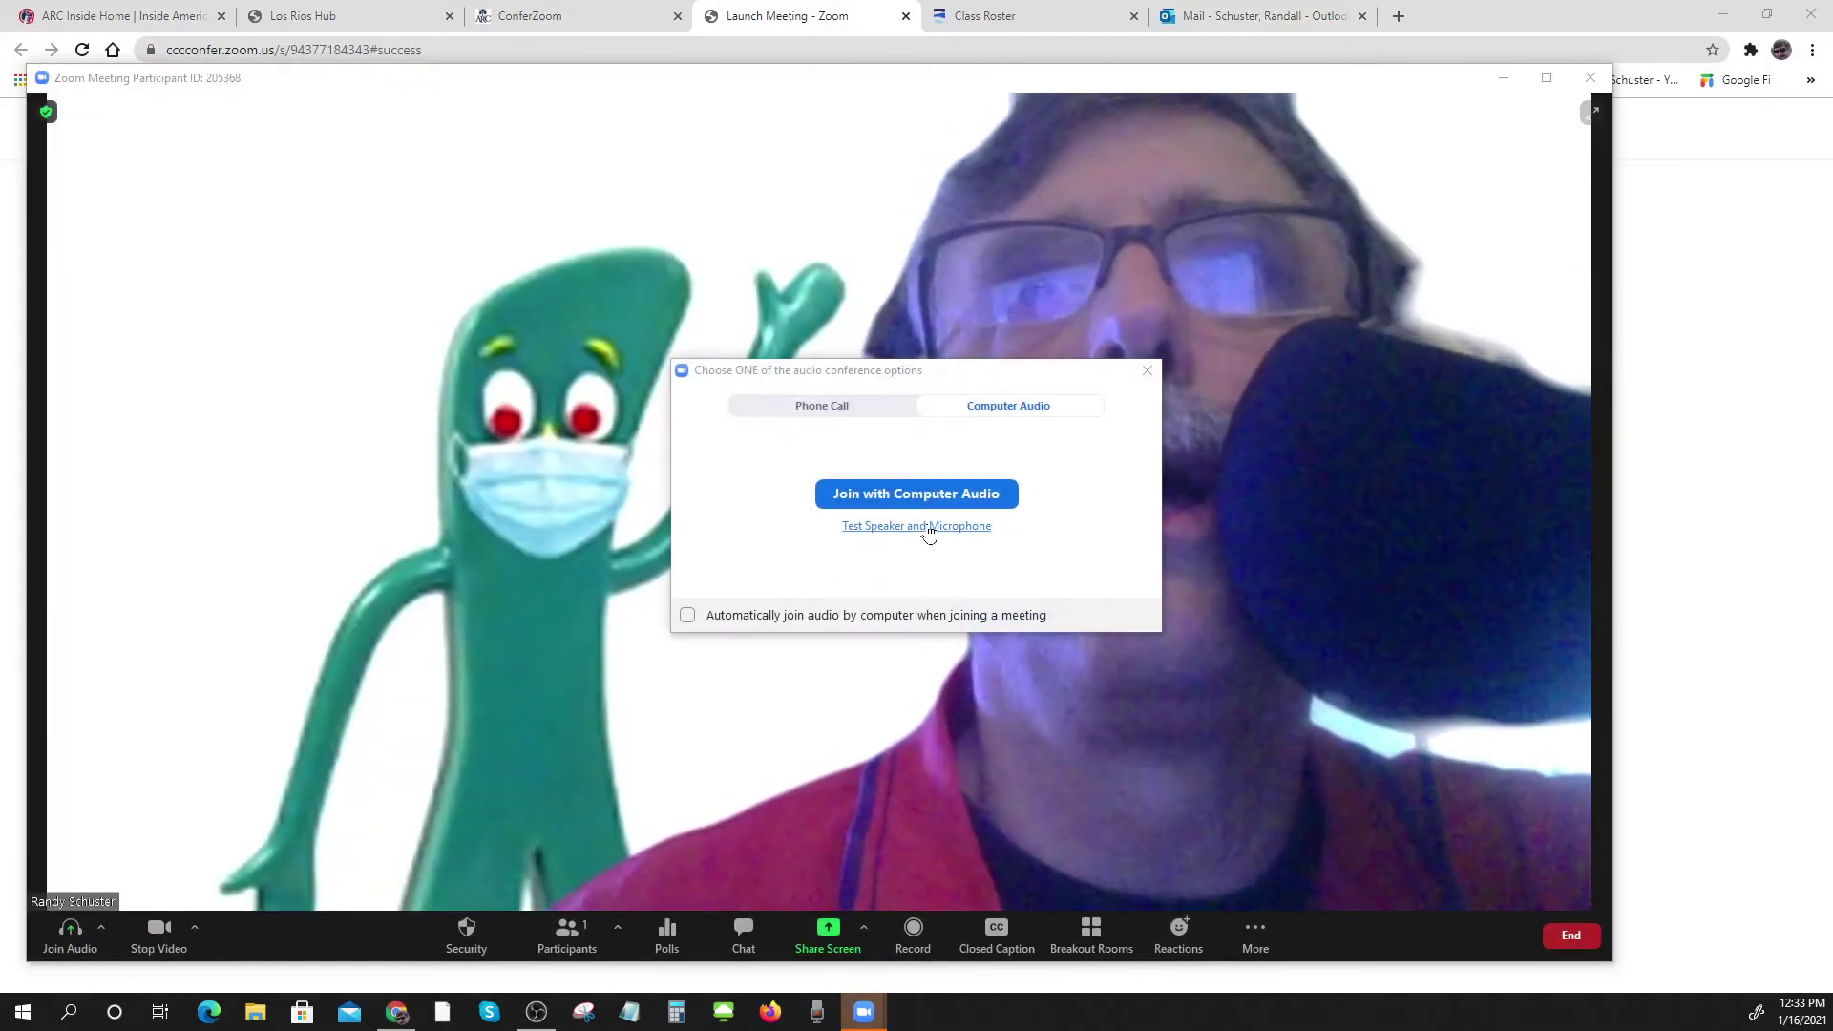
Step: Join with computer audio, then copy the meeting invite link and close the invite window
left_click(925, 496)
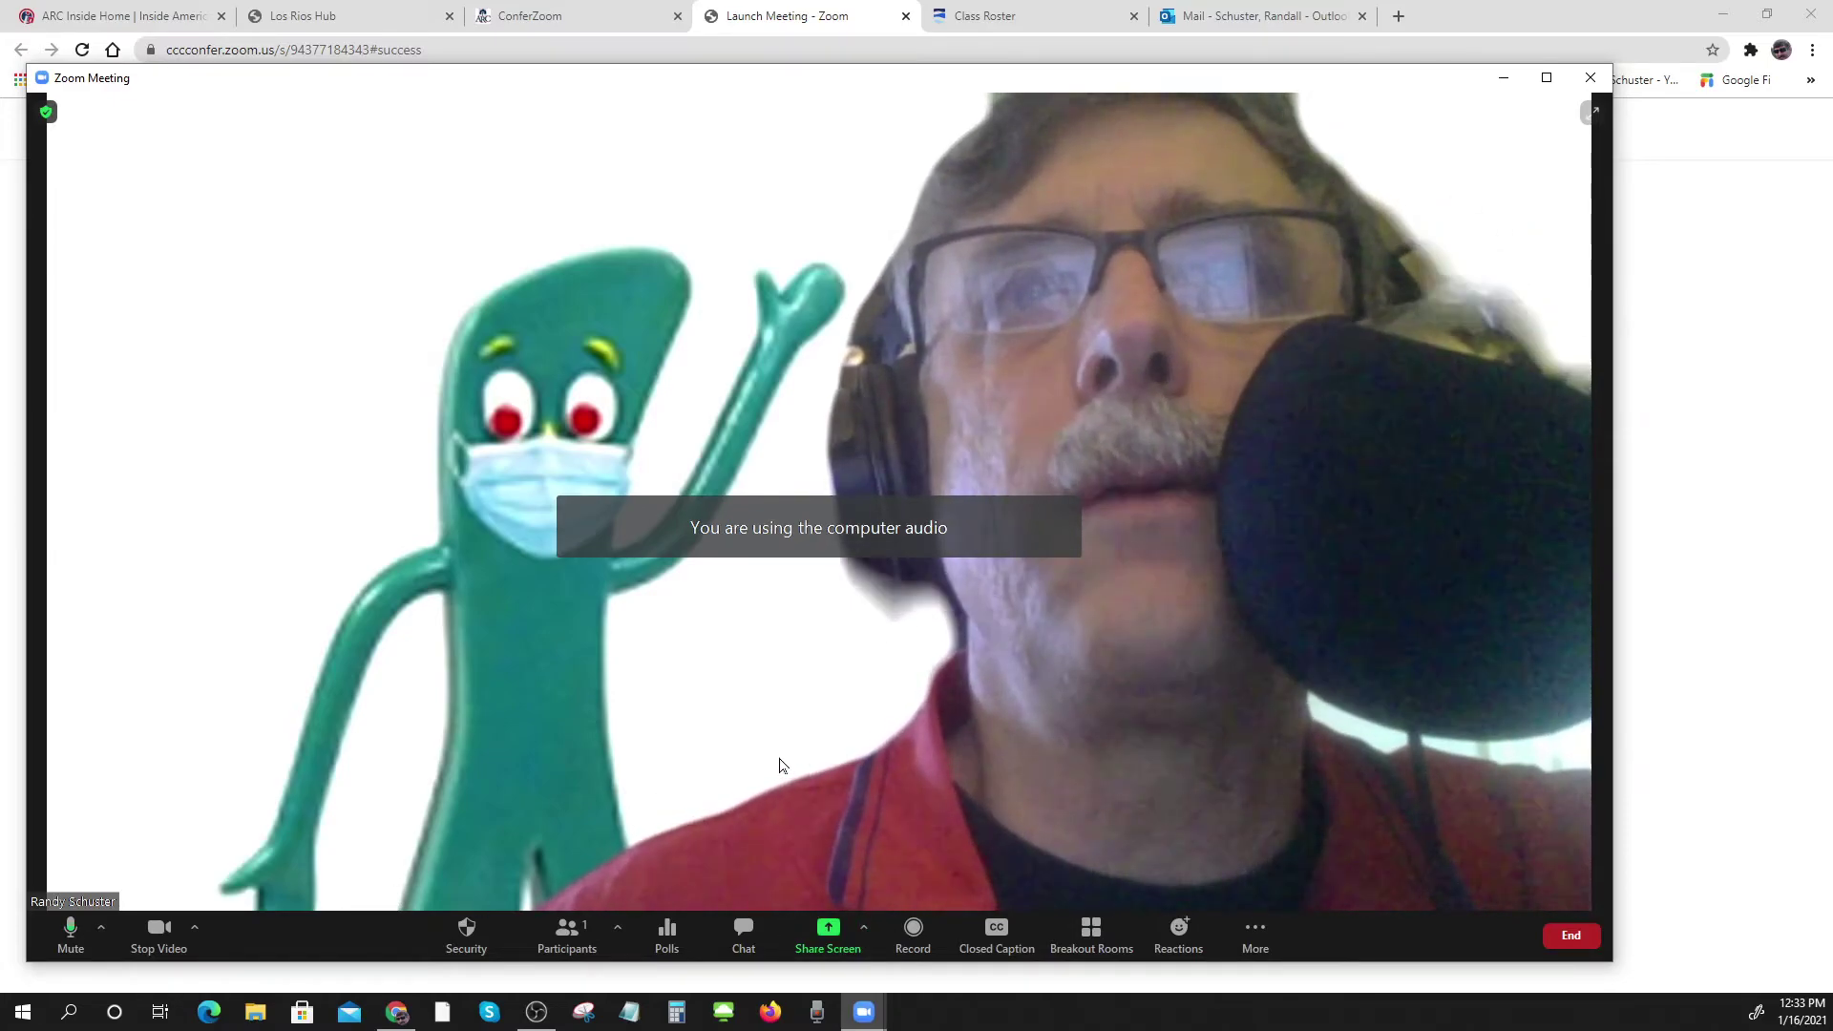
left_click(616, 933)
left_click(638, 890)
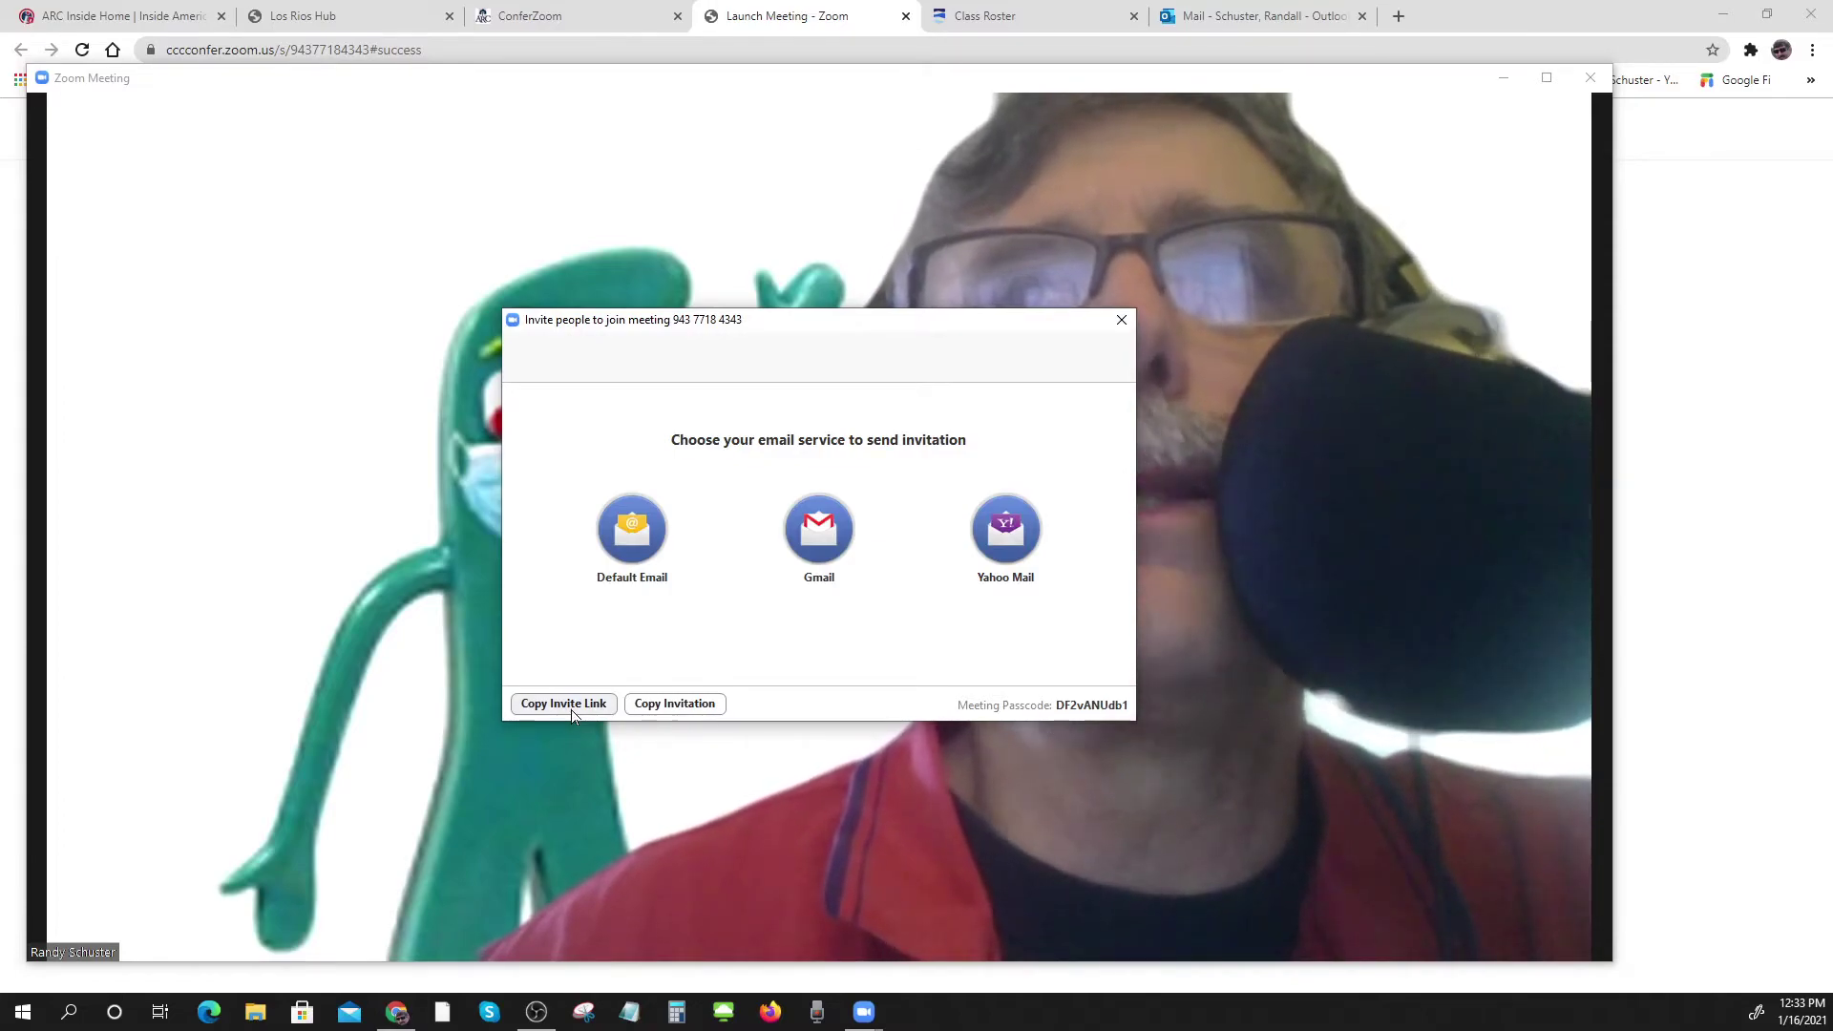
left_click(571, 708)
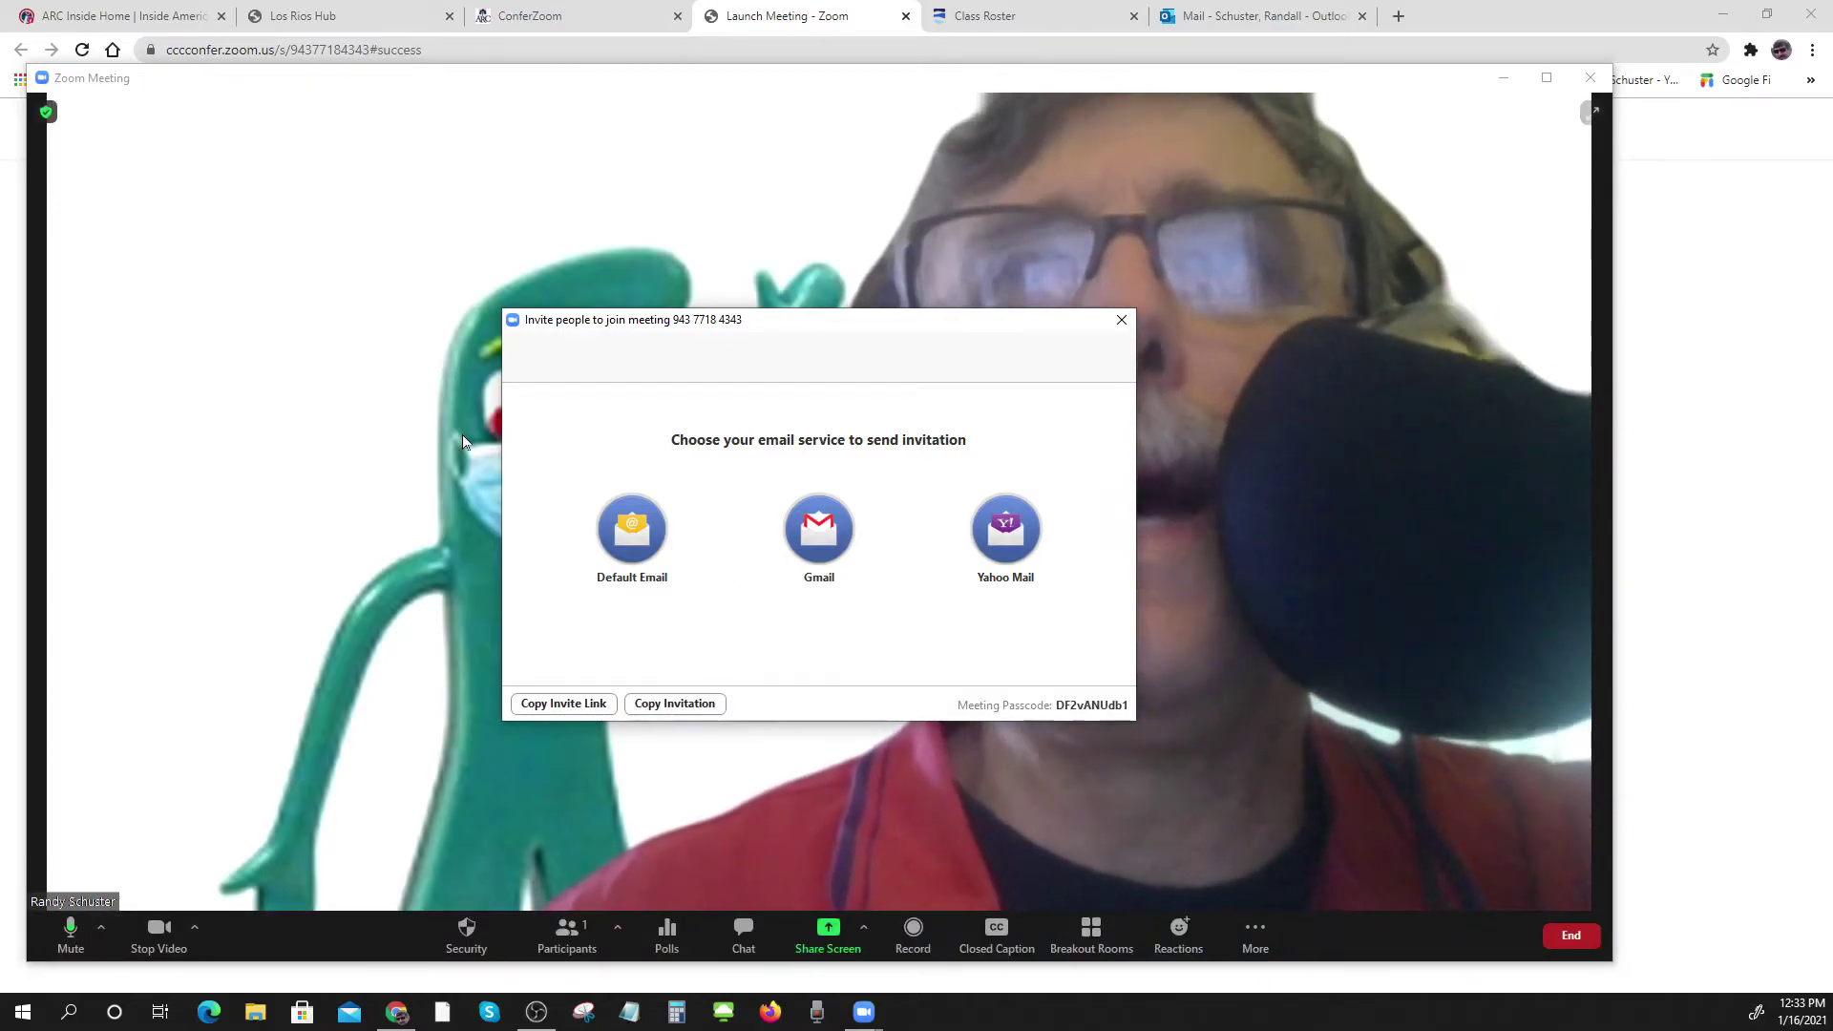
left_click(1122, 319)
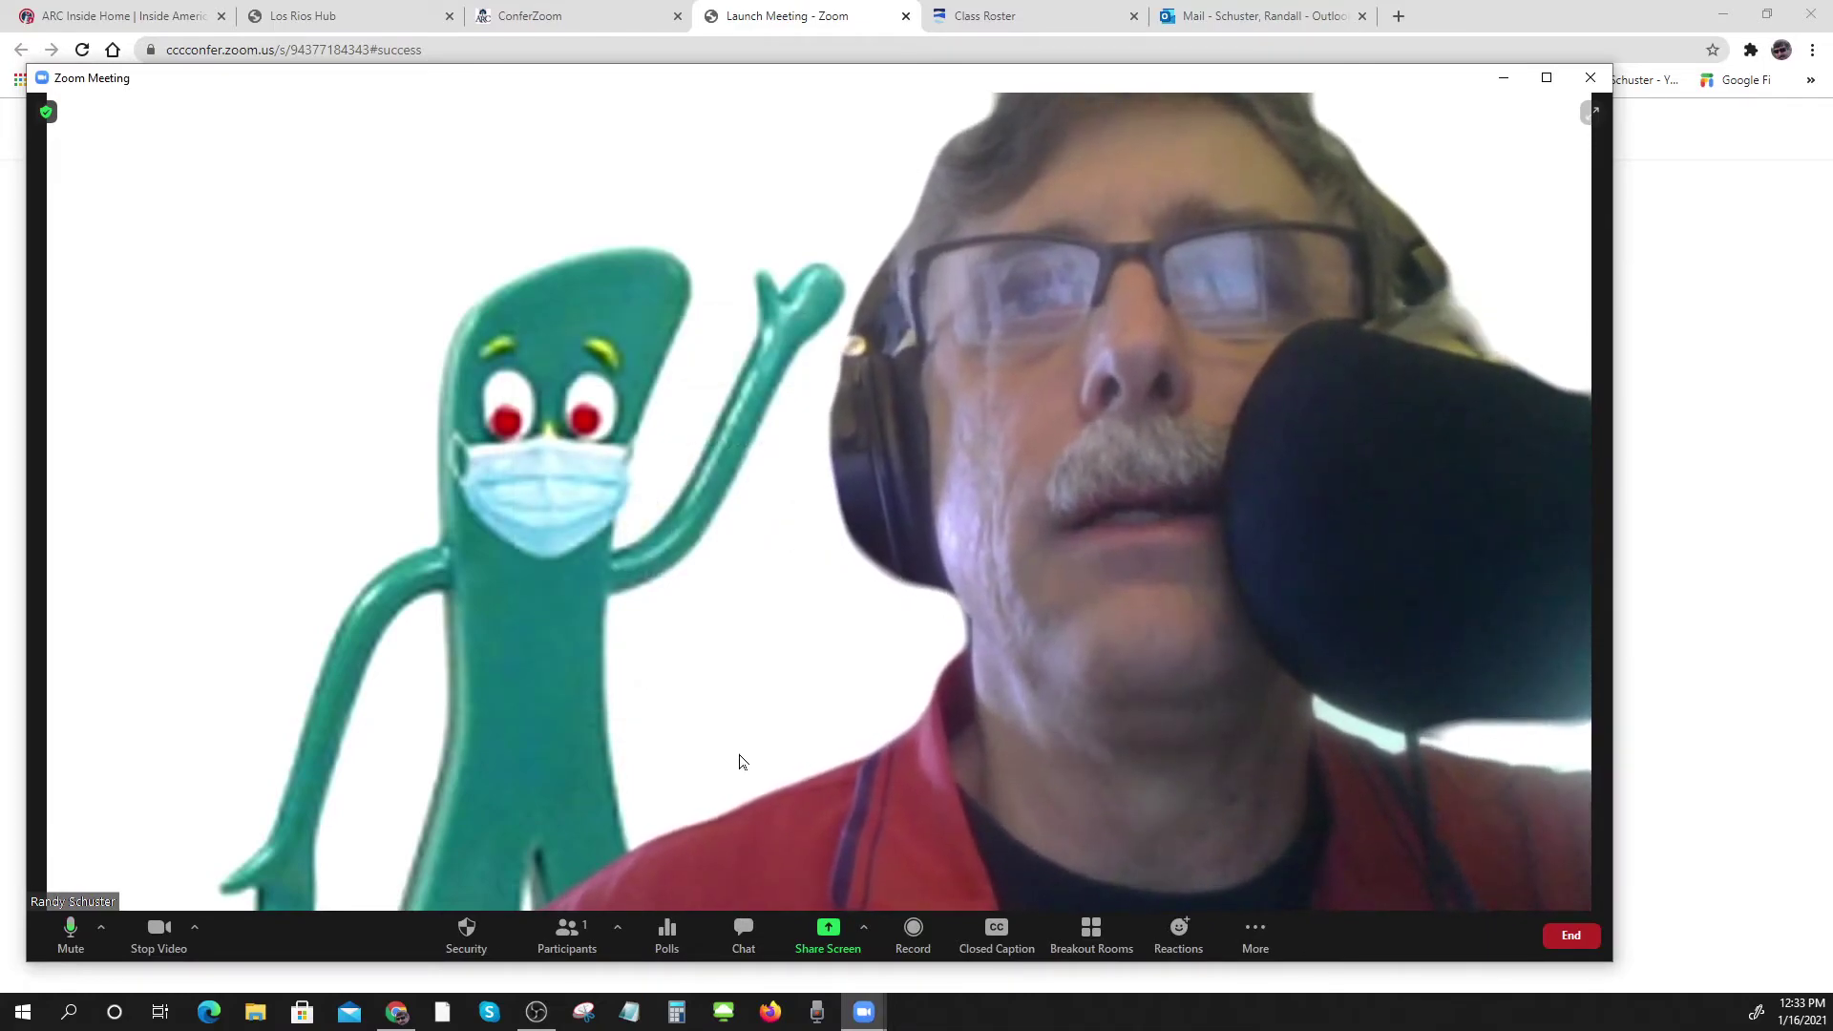
left_click(466, 932)
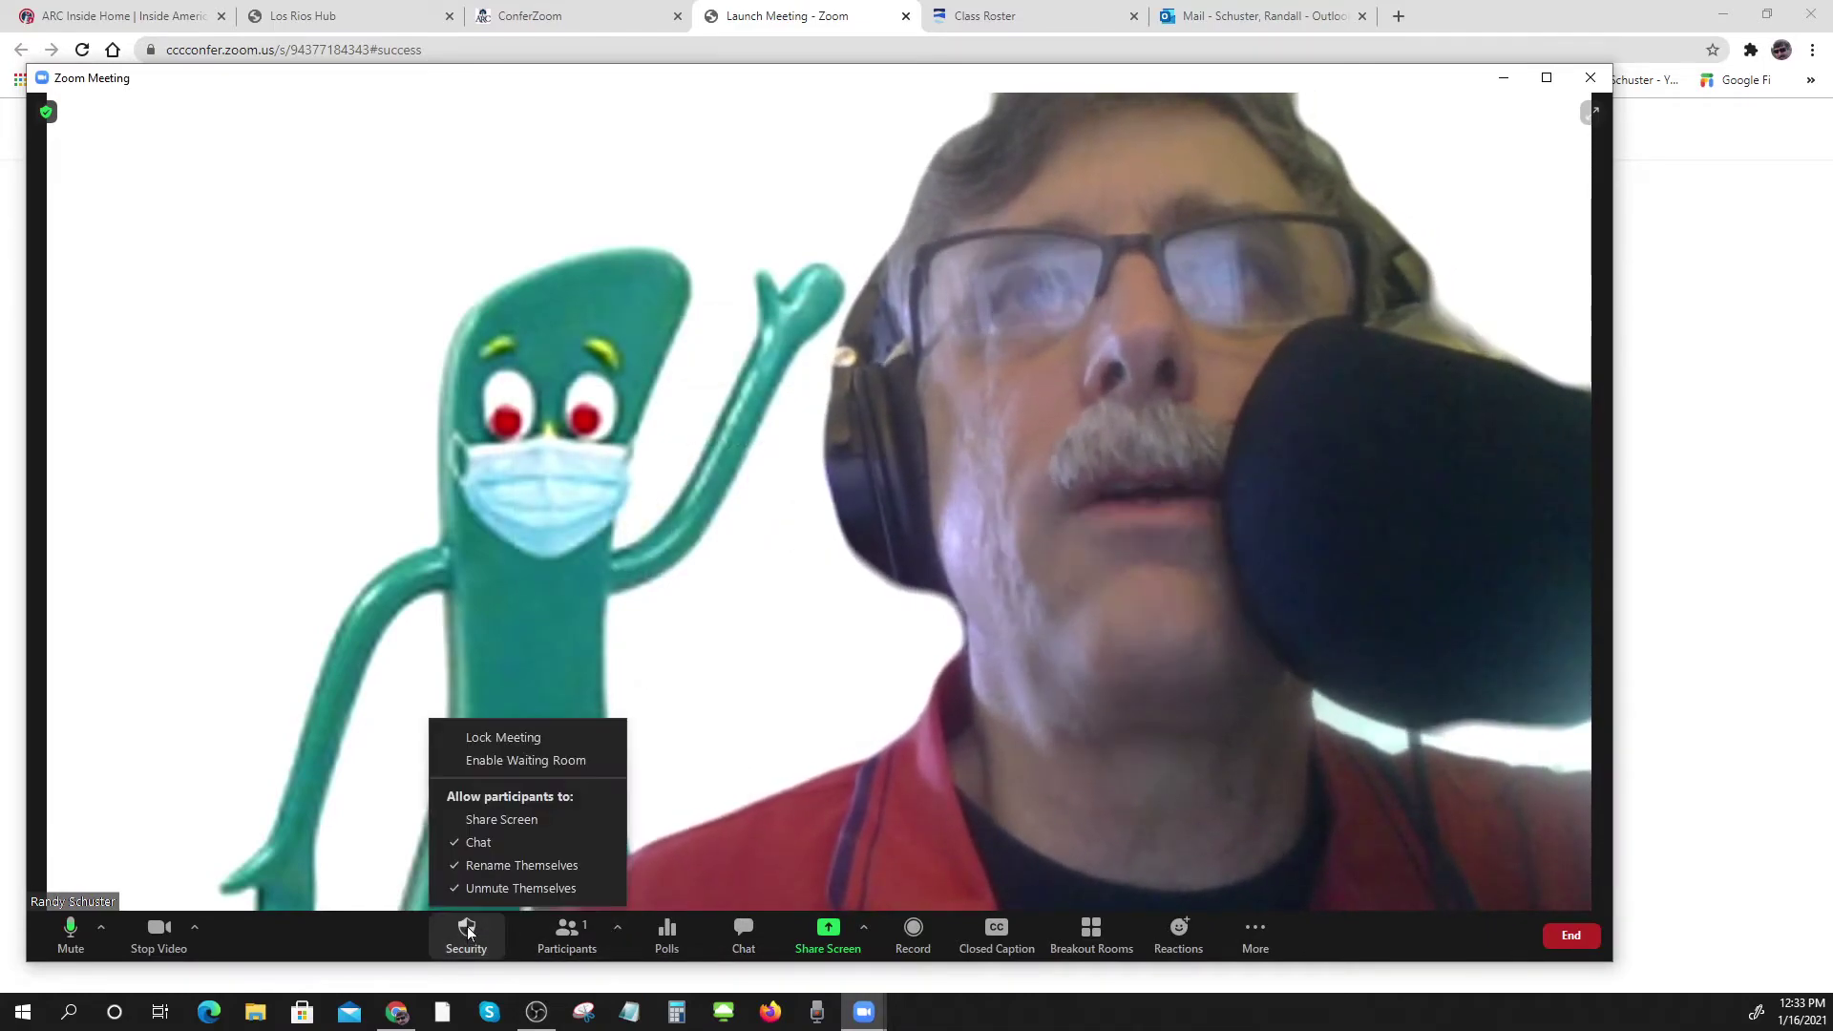
left_click(564, 823)
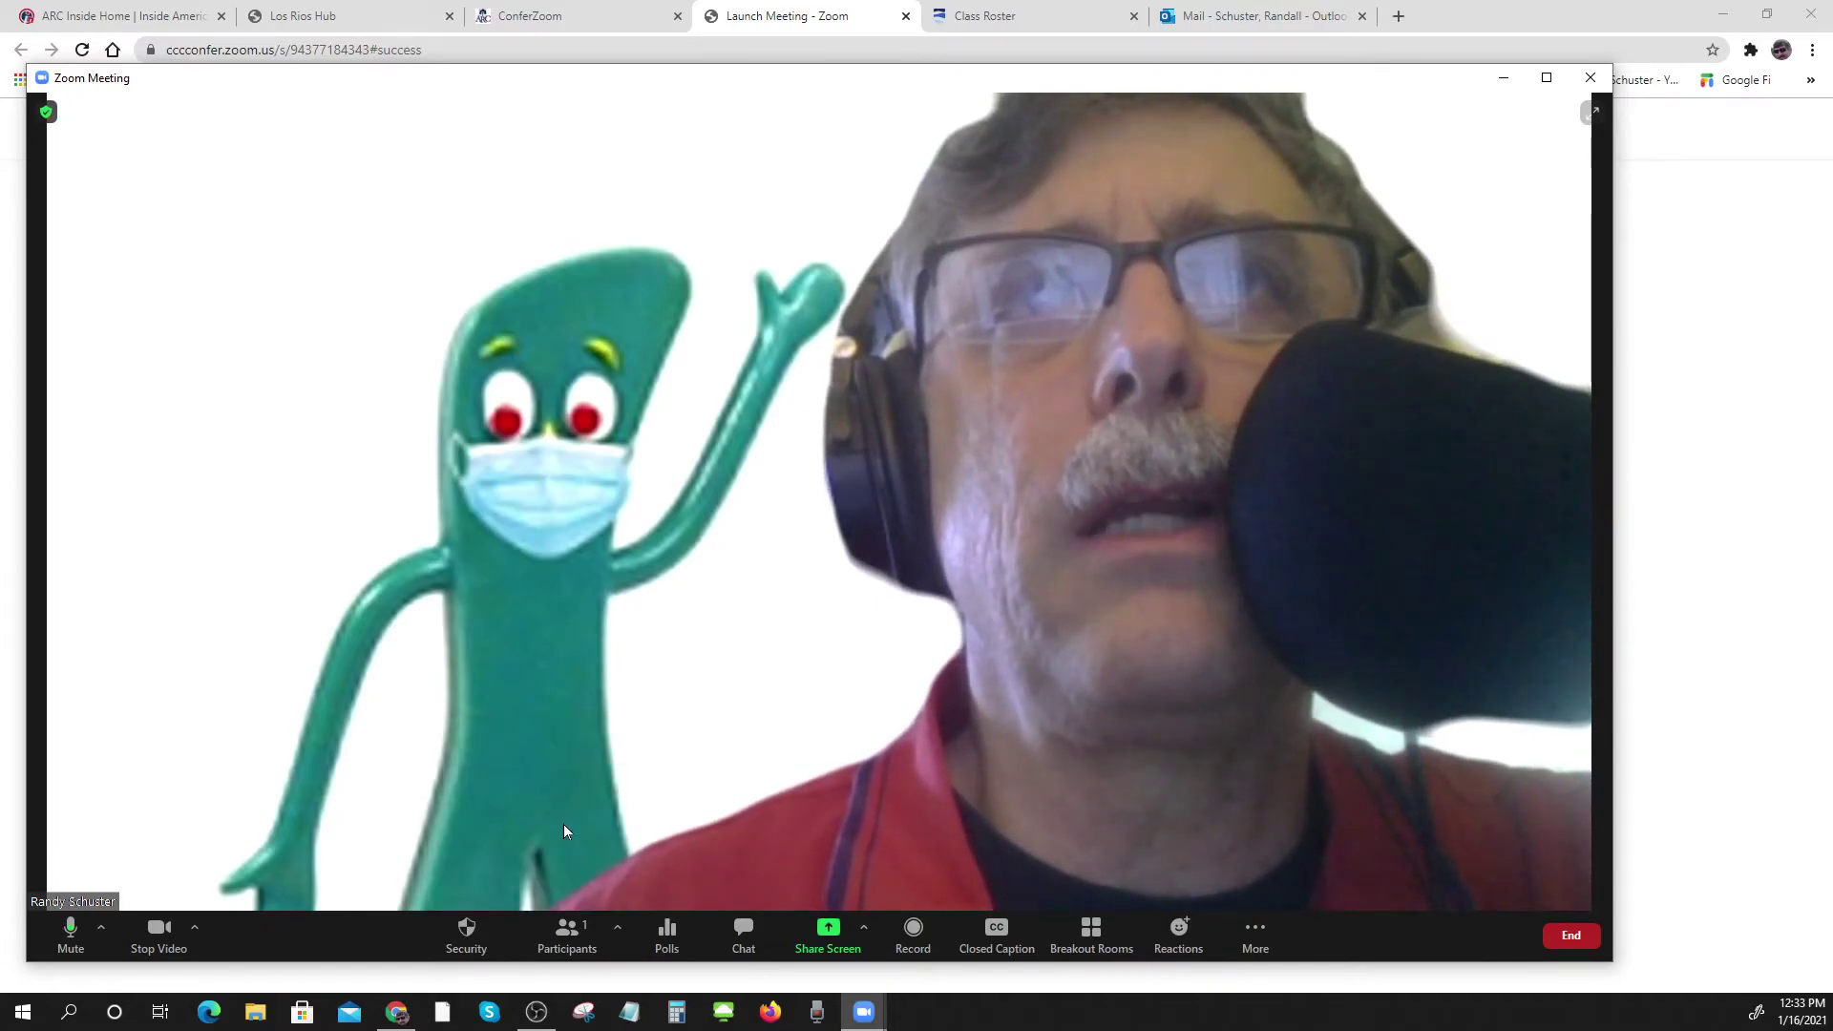
left_click(485, 927)
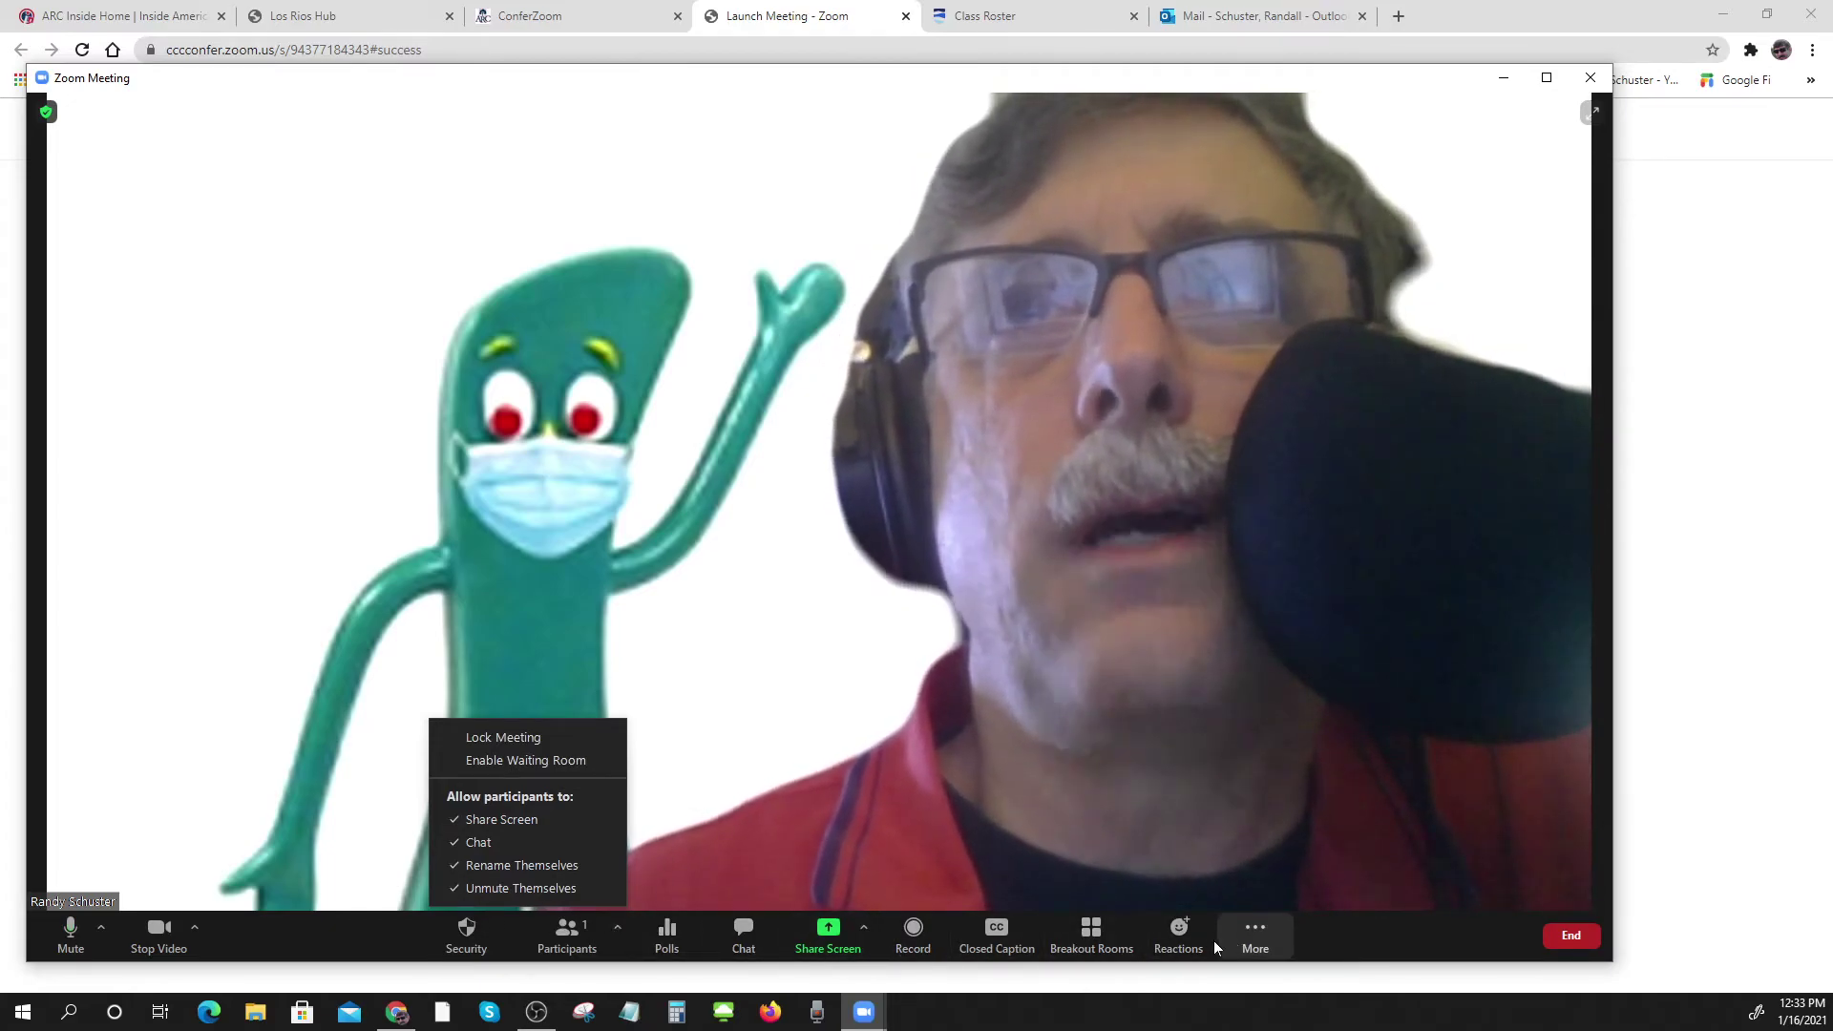
left_click(1175, 932)
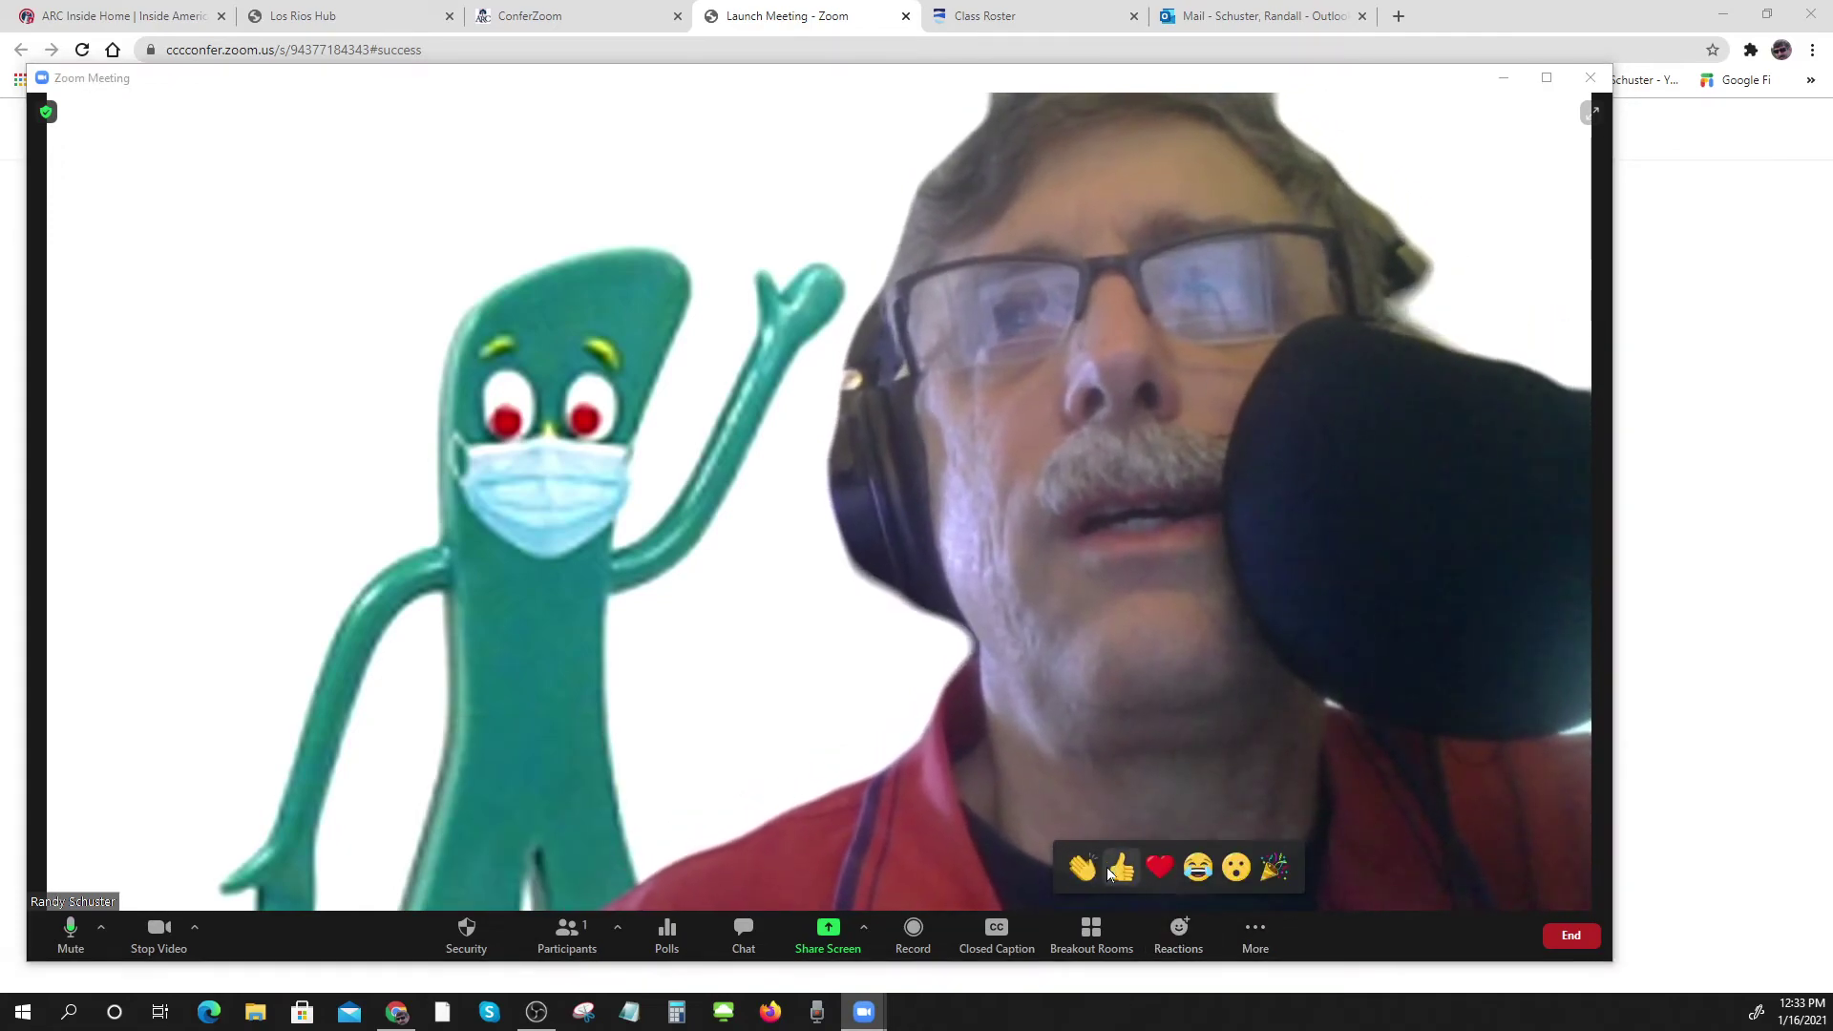
left_click(565, 929)
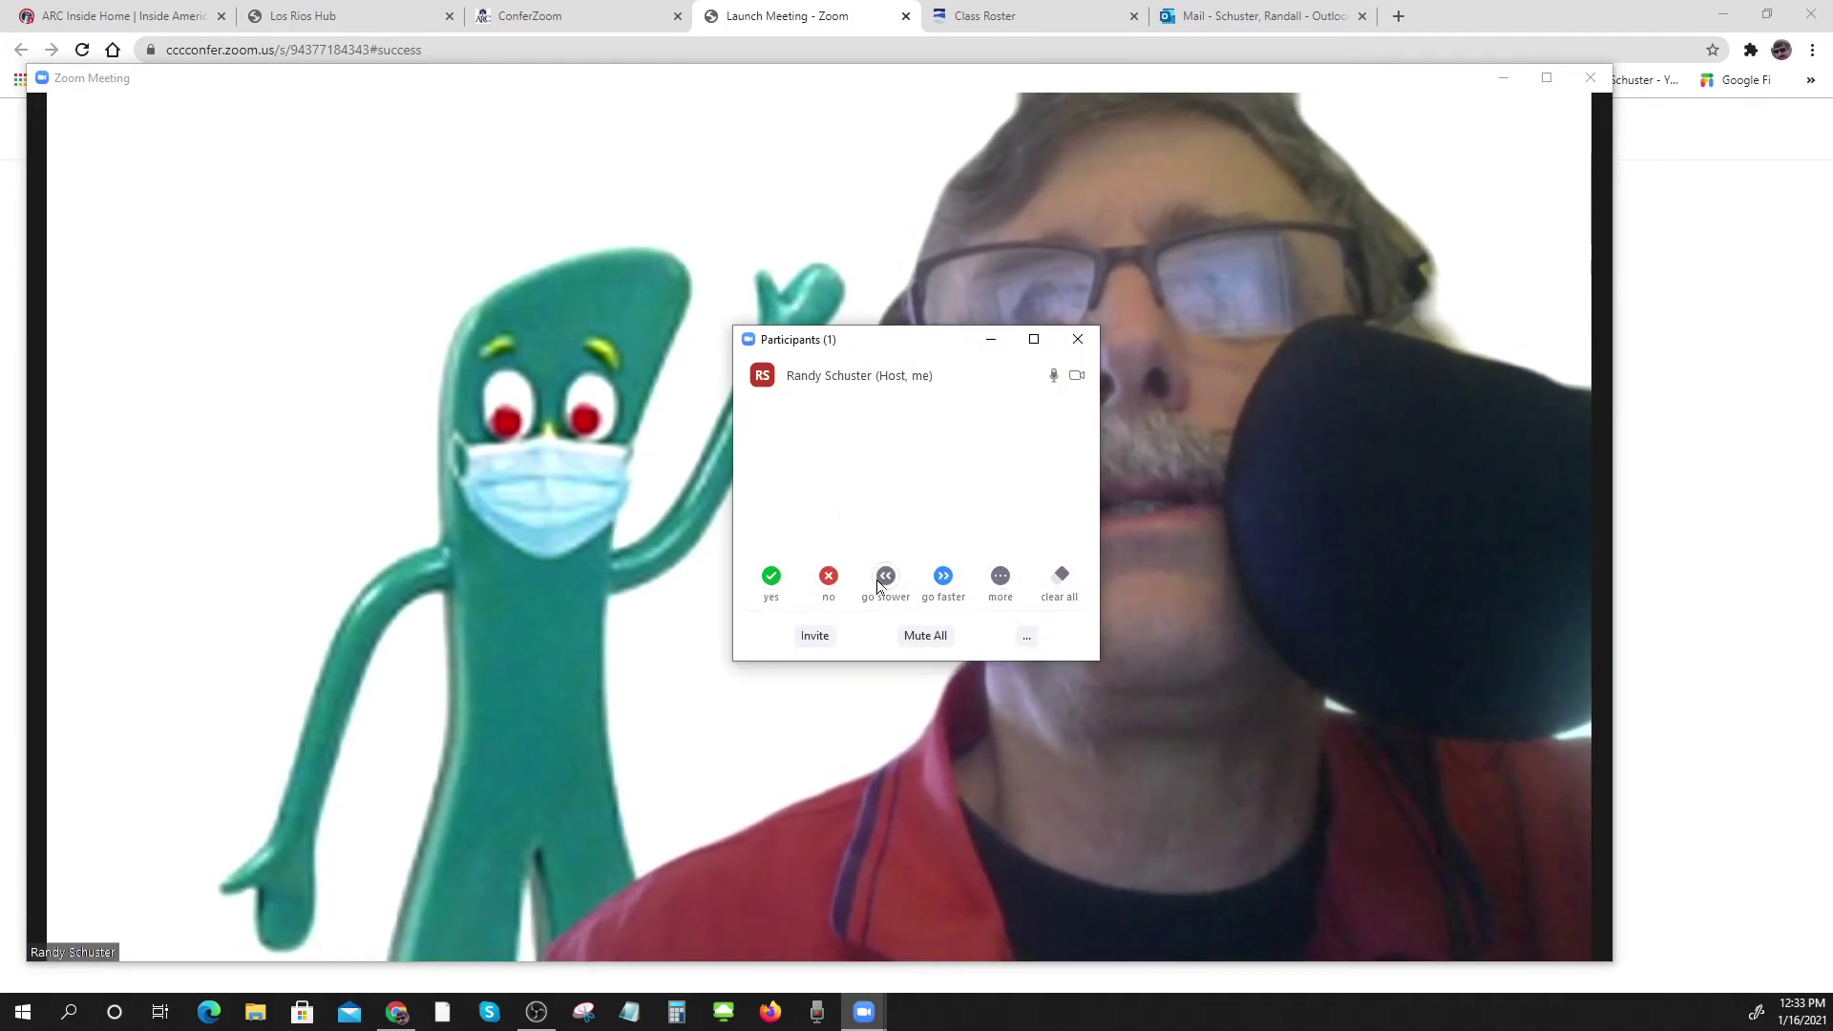
left_click(1073, 347)
left_click(1256, 925)
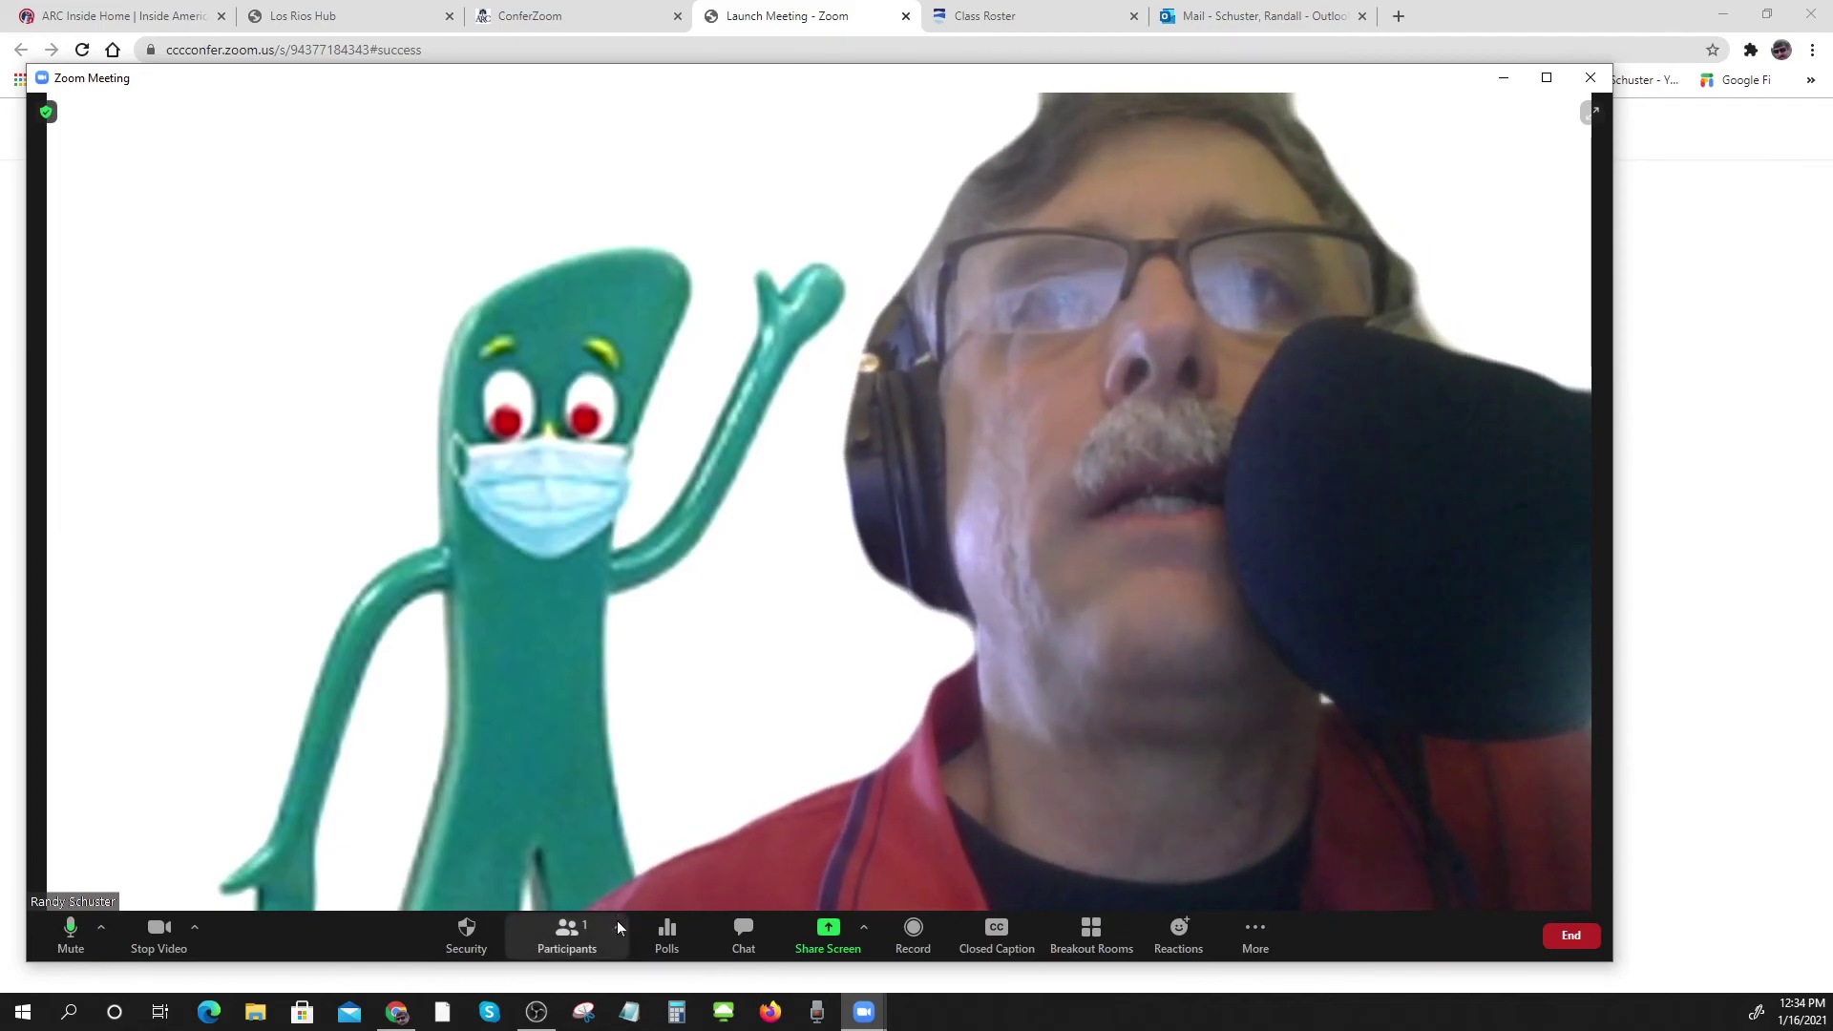
Step: Copy the meeting invite link again from the Participants invite window, then close it
left_click(617, 925)
left_click(642, 895)
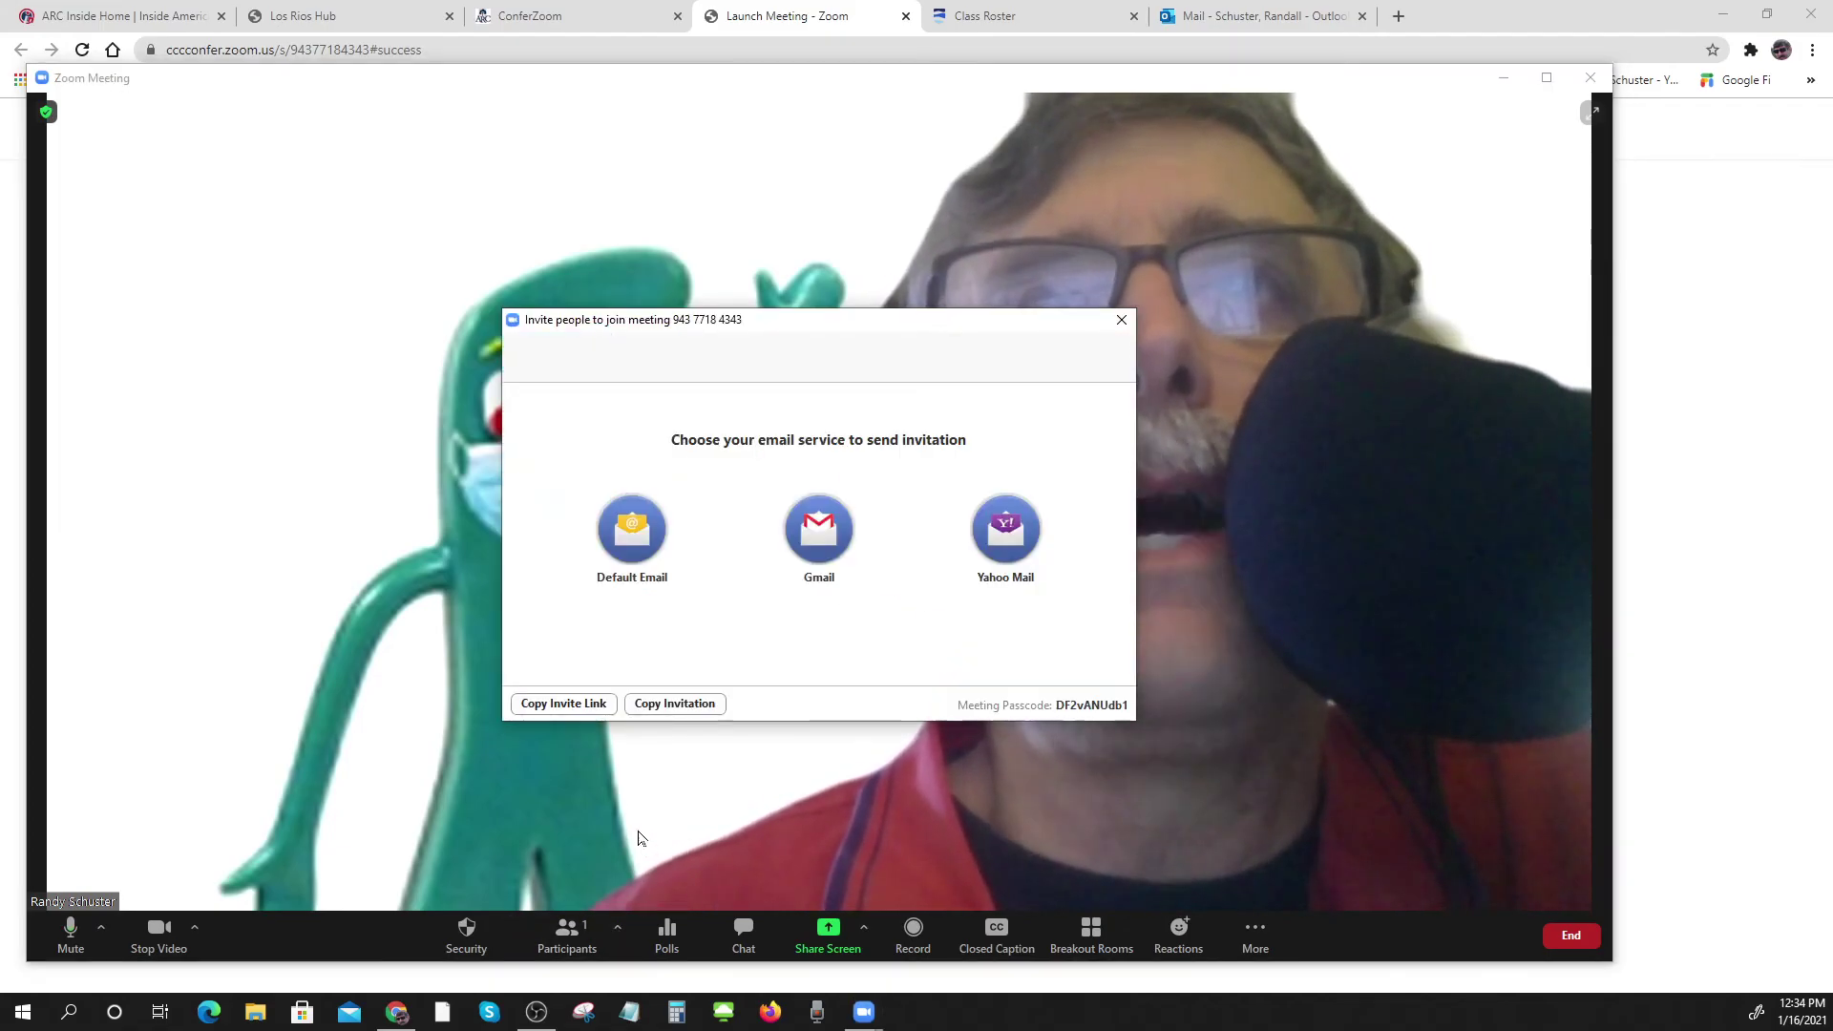
left_click(571, 703)
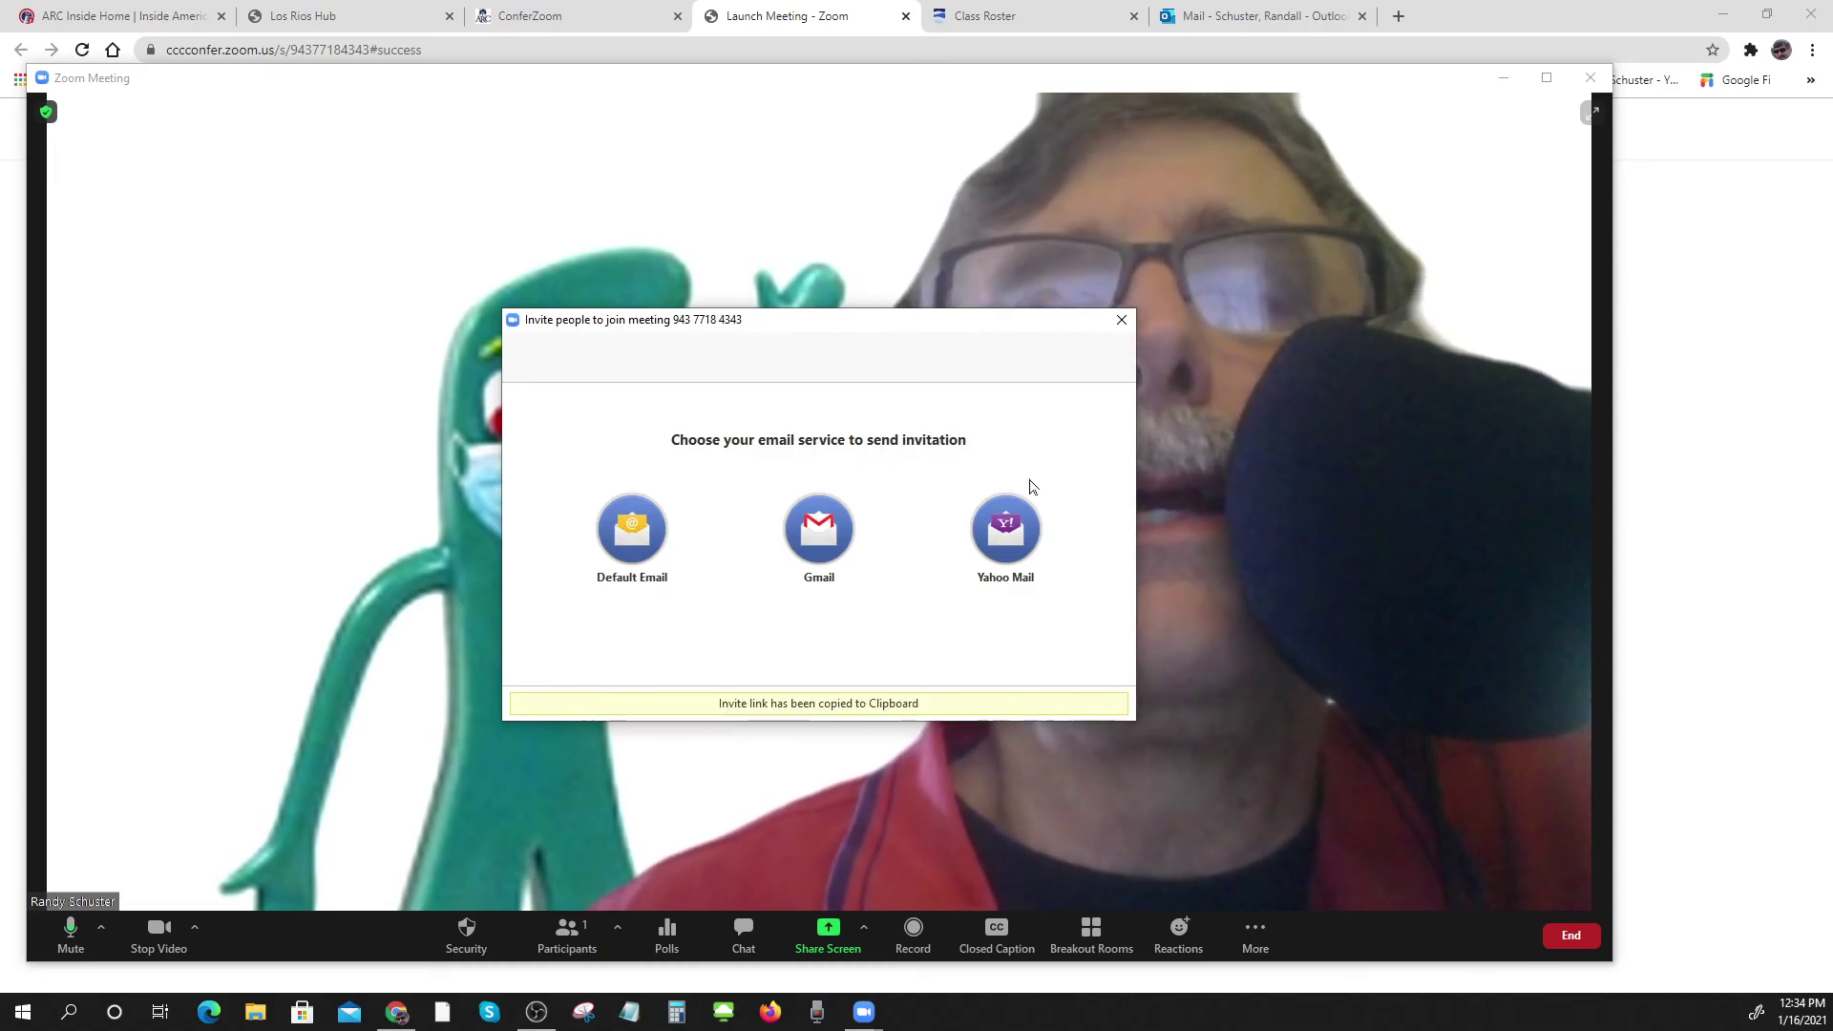
left_click(1121, 325)
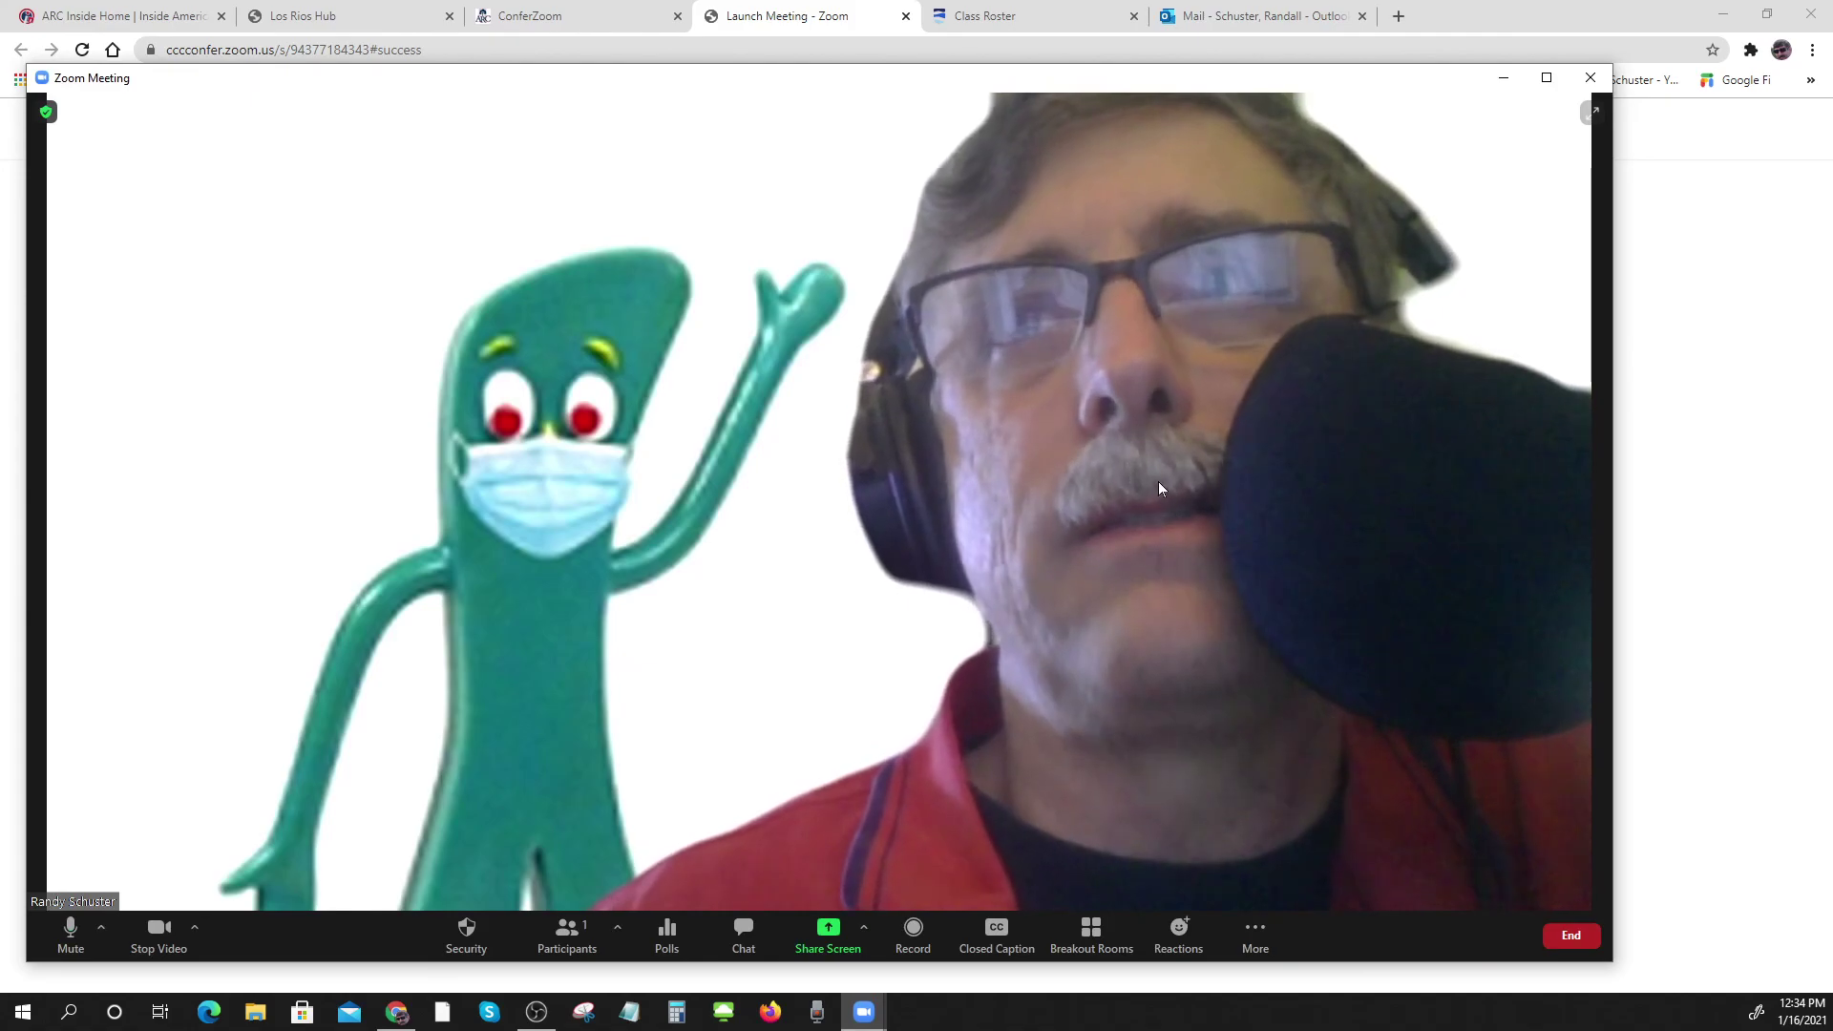